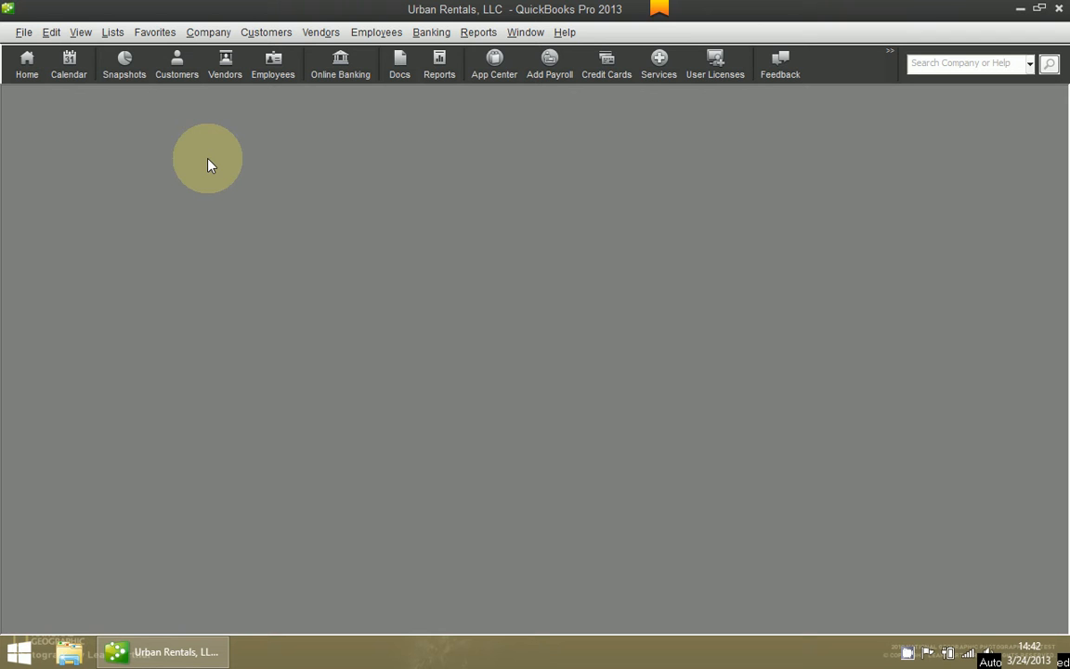
# - Open a new blank vendor bill for entry and maximize its window
pyautogui.click(319, 32)
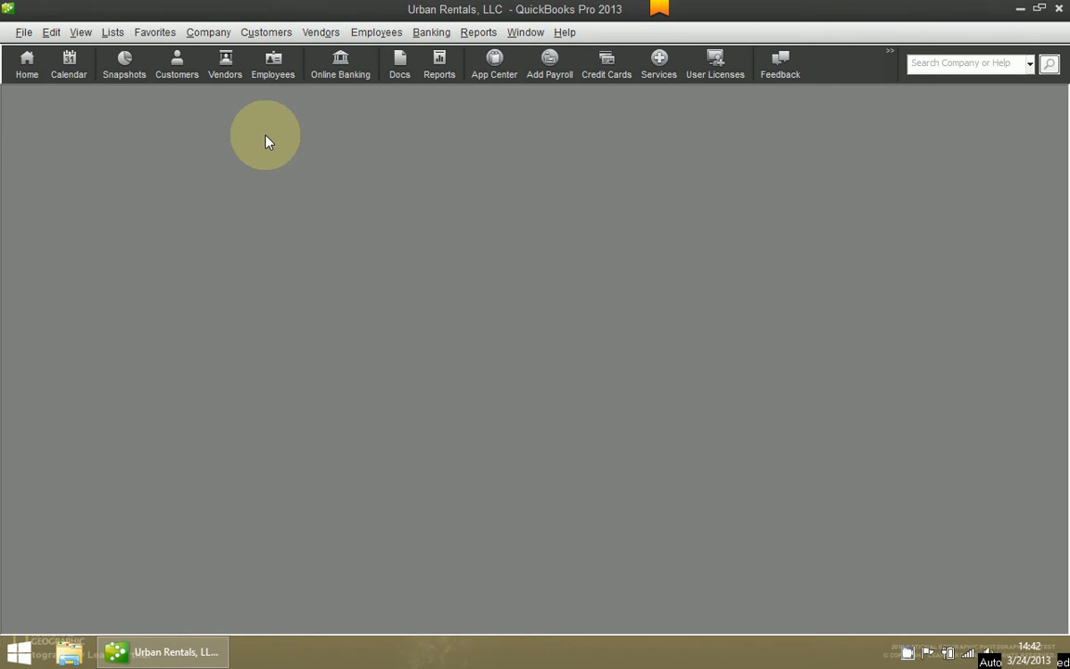
pyautogui.click(338, 36)
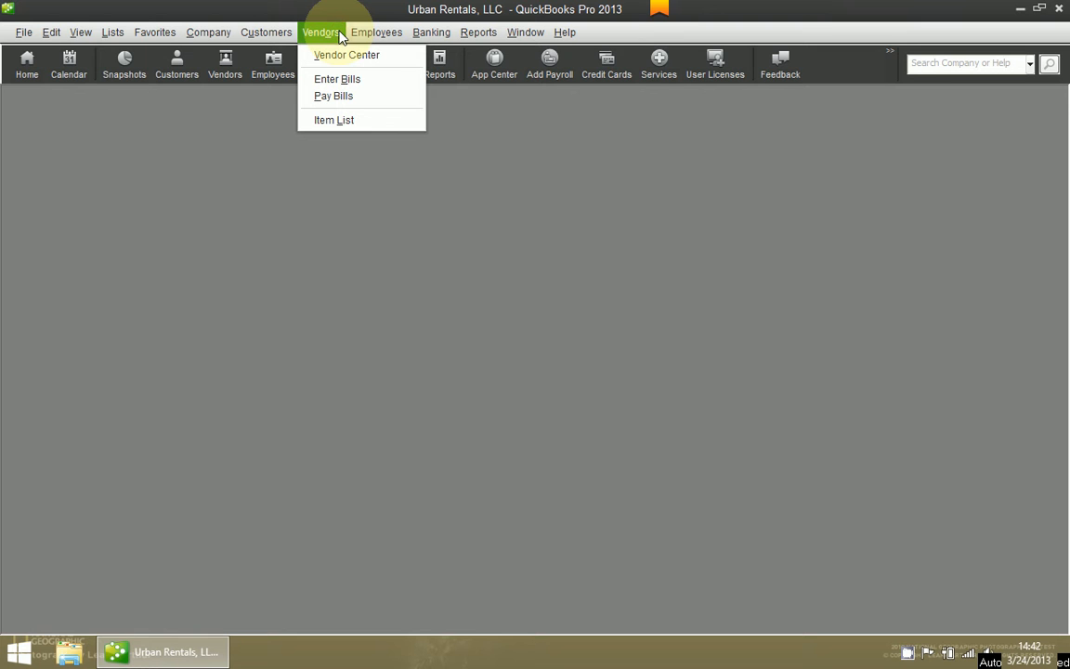
pyautogui.click(360, 83)
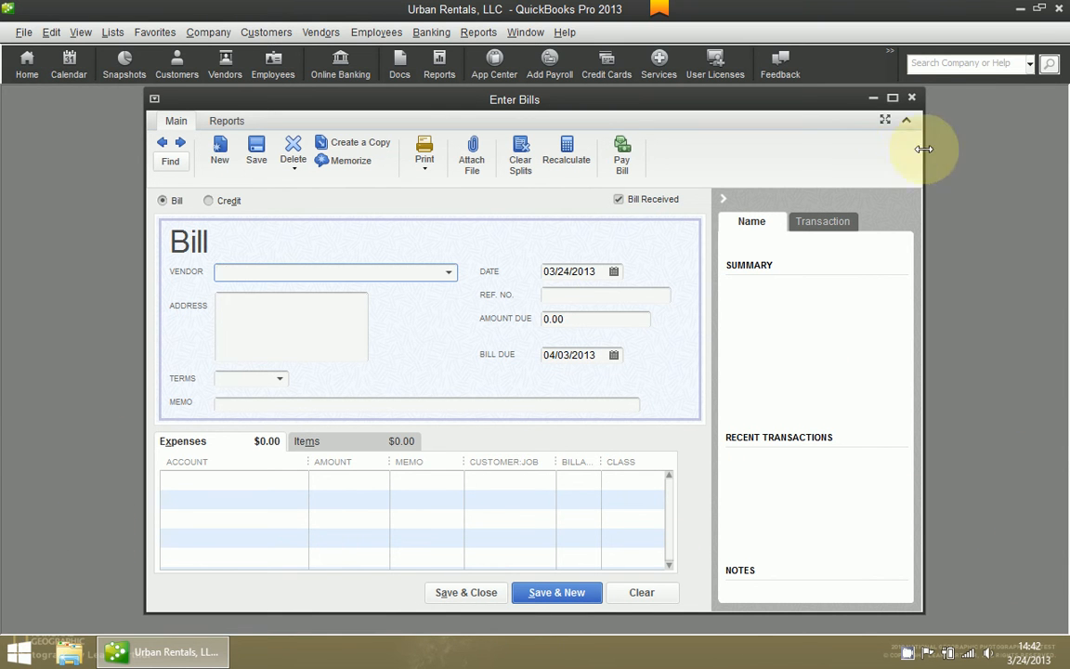
pyautogui.click(893, 99)
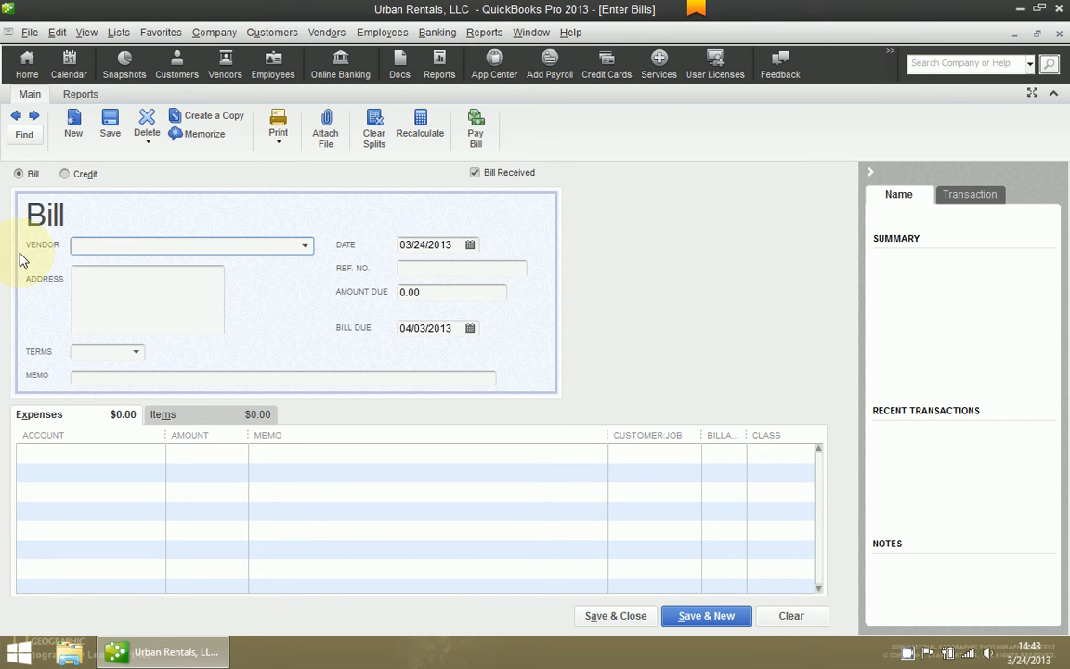
# - Select the existing vendor Sarah's Accounting Services for the bill
pyautogui.write('S')
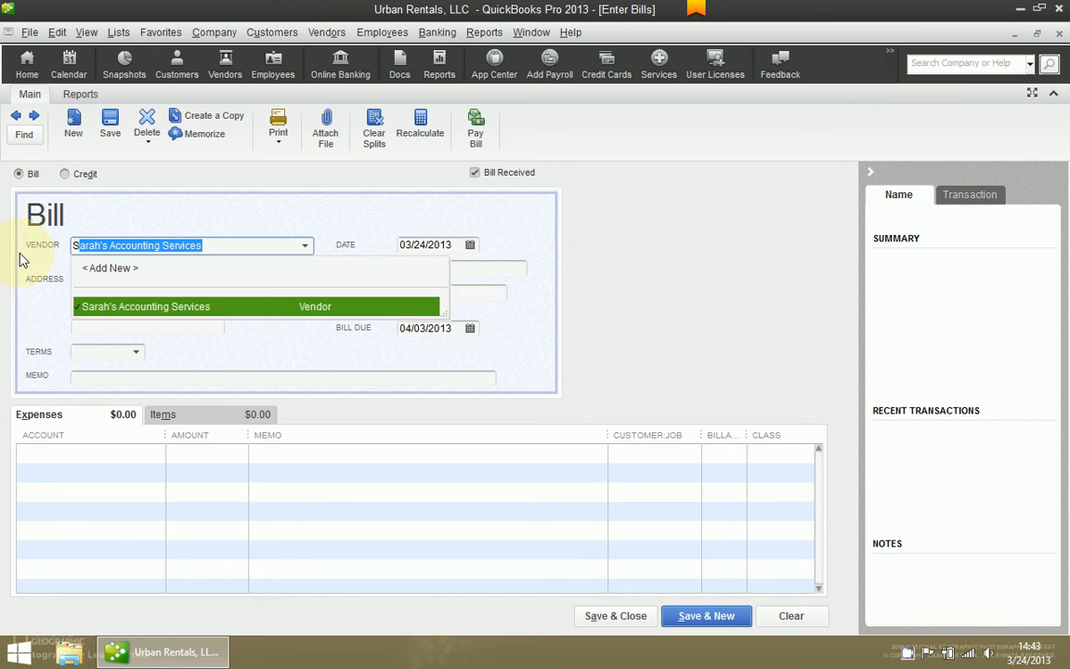
pyautogui.write('ara')
pyautogui.press('Tab')
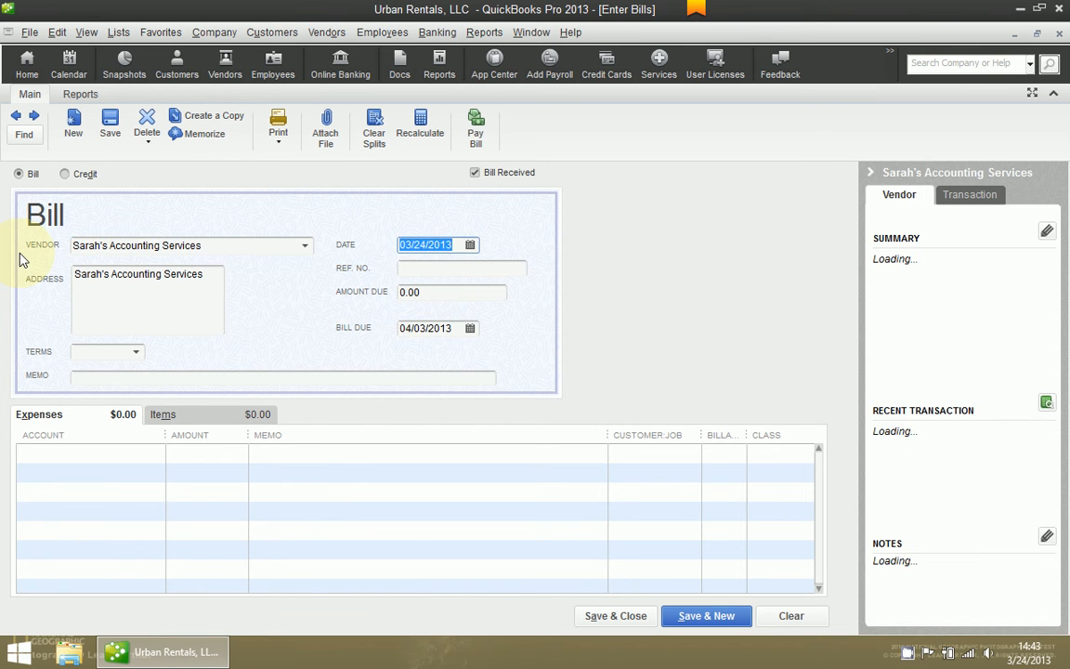
# - Set the bill's vendor to Professional Grounds Care and quick-add it to the vendor list
pyautogui.hotkey('shift', 'Tab')
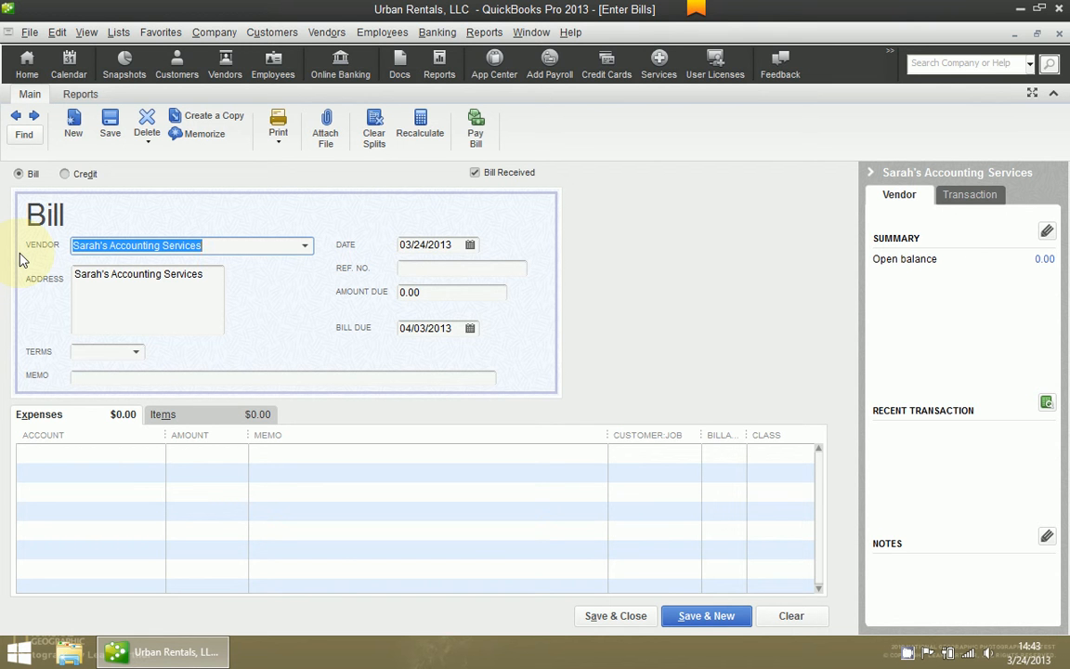
pyautogui.write('Pr')
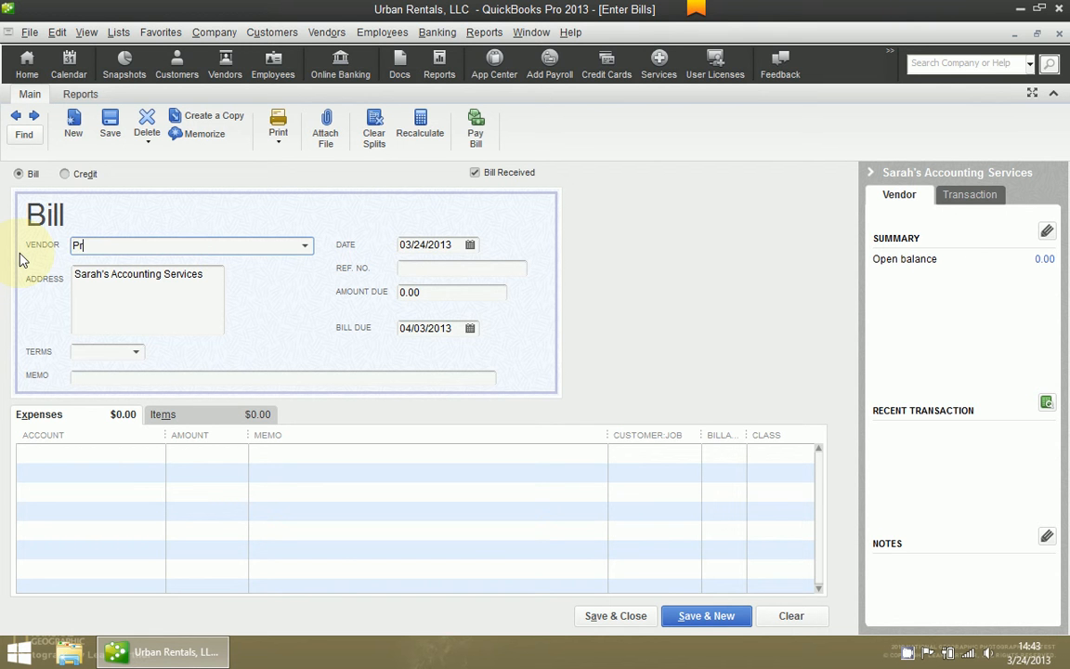
pyautogui.write('ofessional Grounds Care')
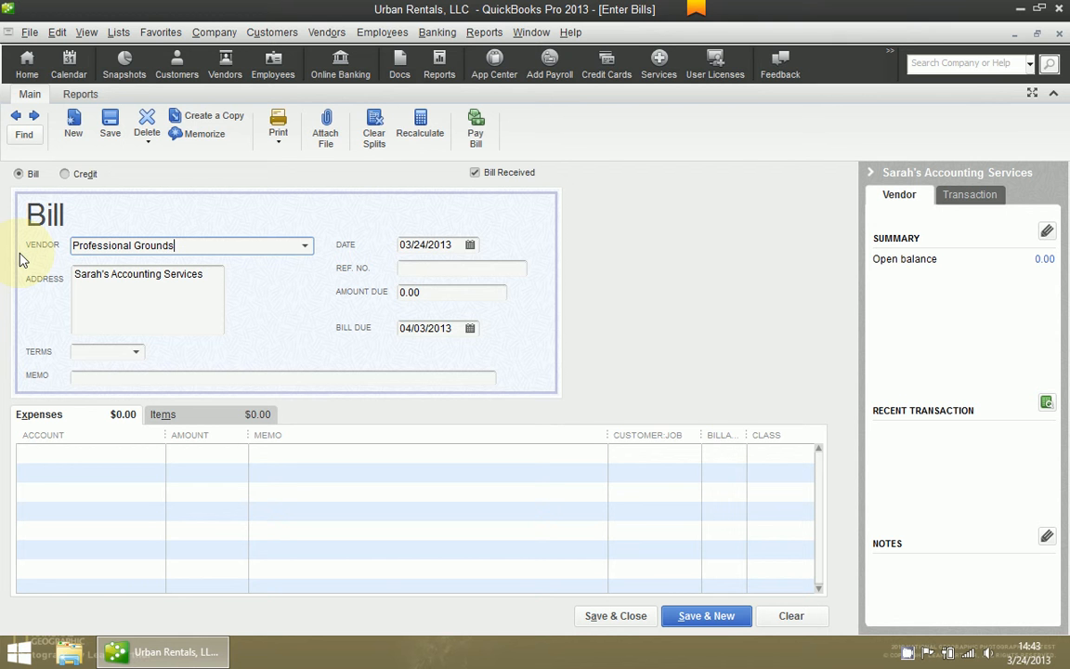
pyautogui.press('Tab')
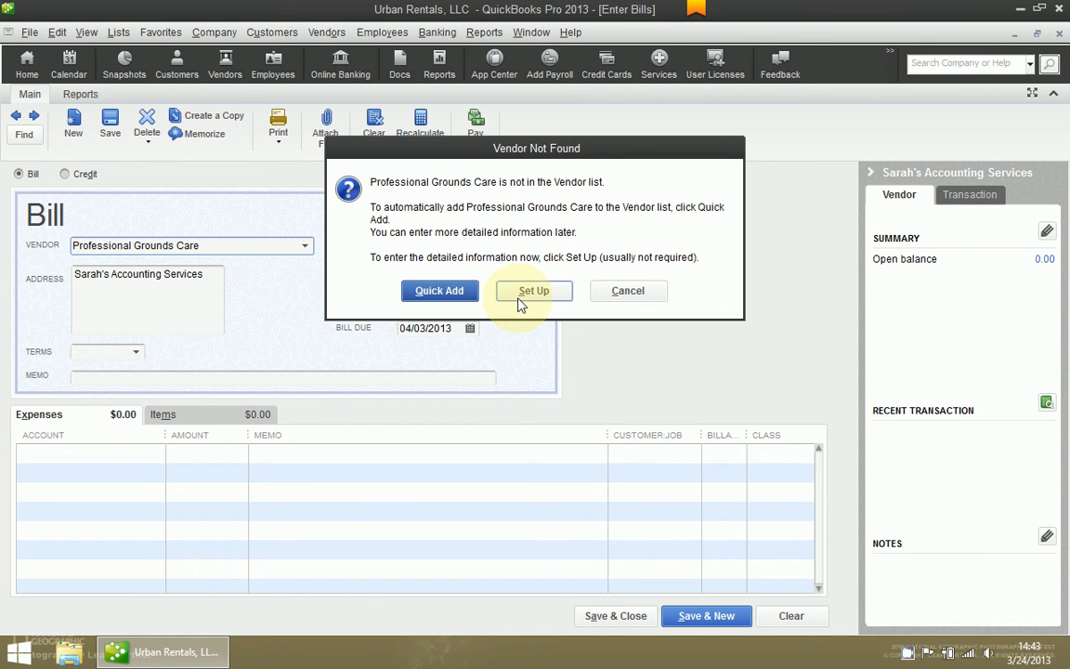
pyautogui.click(436, 297)
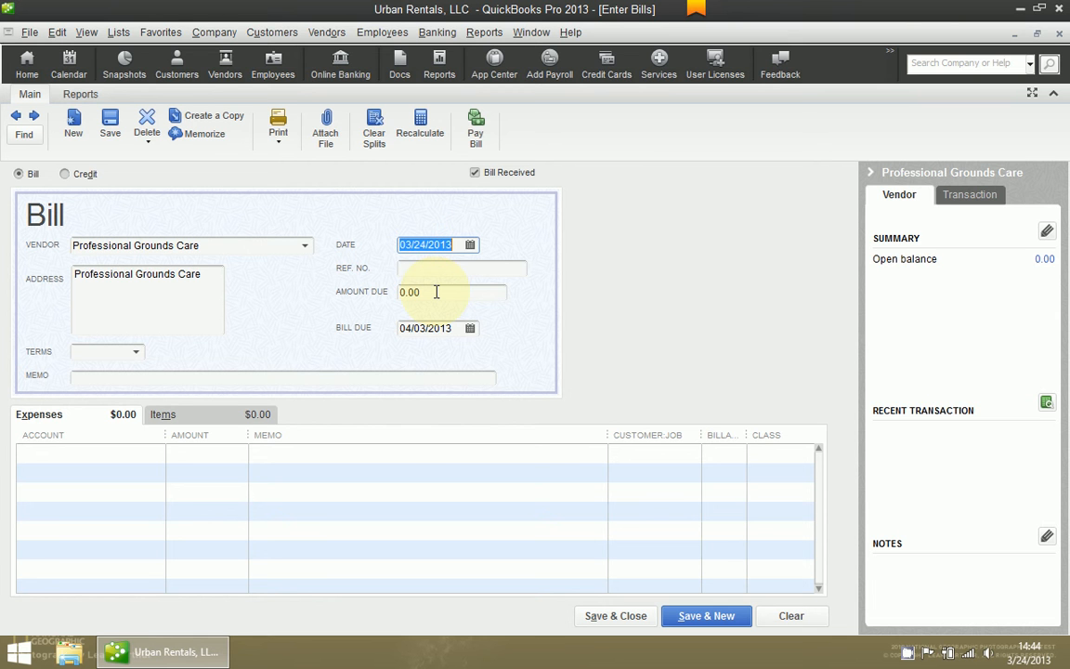
# - Set the bill date to today's date, 03/24/2013
pyautogui.write('031513')
pyautogui.press('t')
pyautogui.press('Tab')
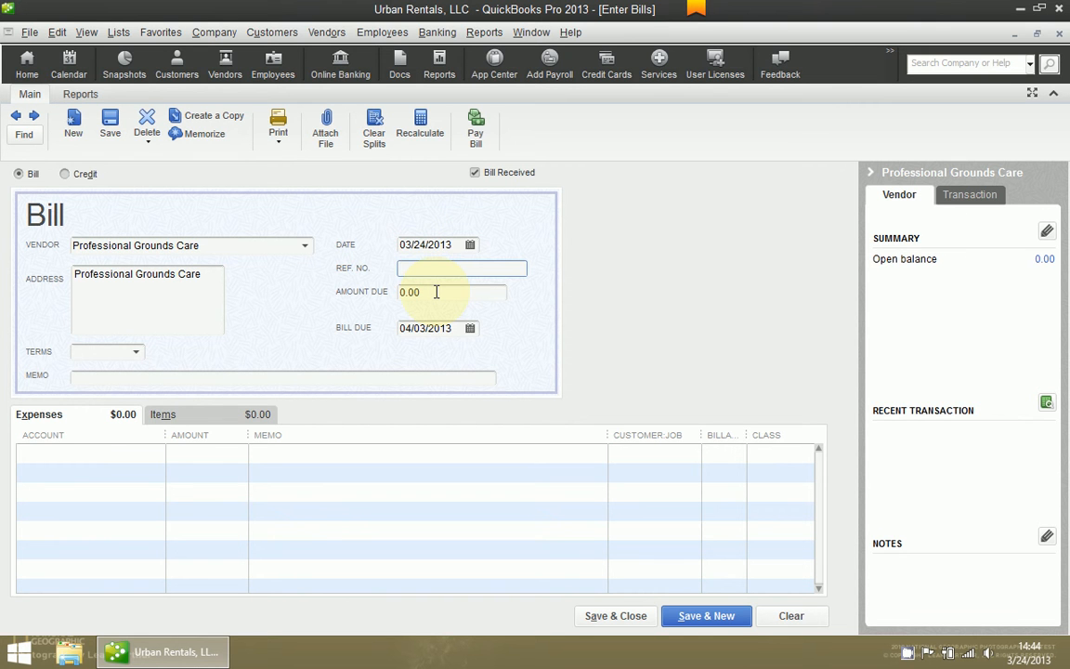
pyautogui.hotkey('shift', 'Tab')
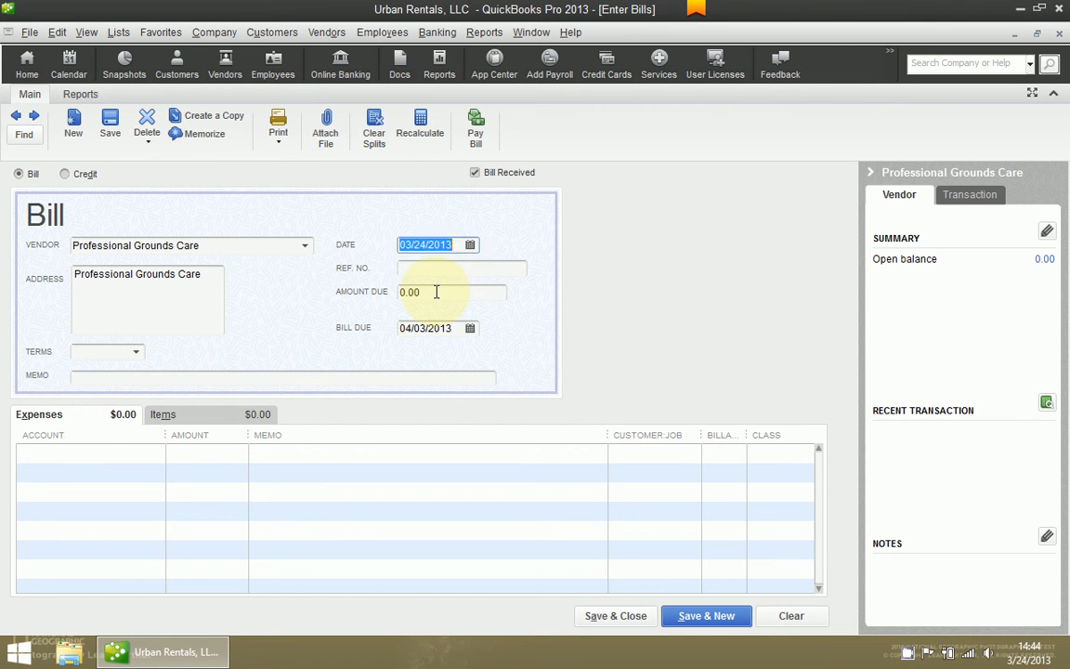
pyautogui.hotkey('shift', 'Tab')
pyautogui.press('Tab')
pyautogui.press('Tab')
pyautogui.hotkey('shift', 'Tab')
pyautogui.hotkey('shift', 'Tab')
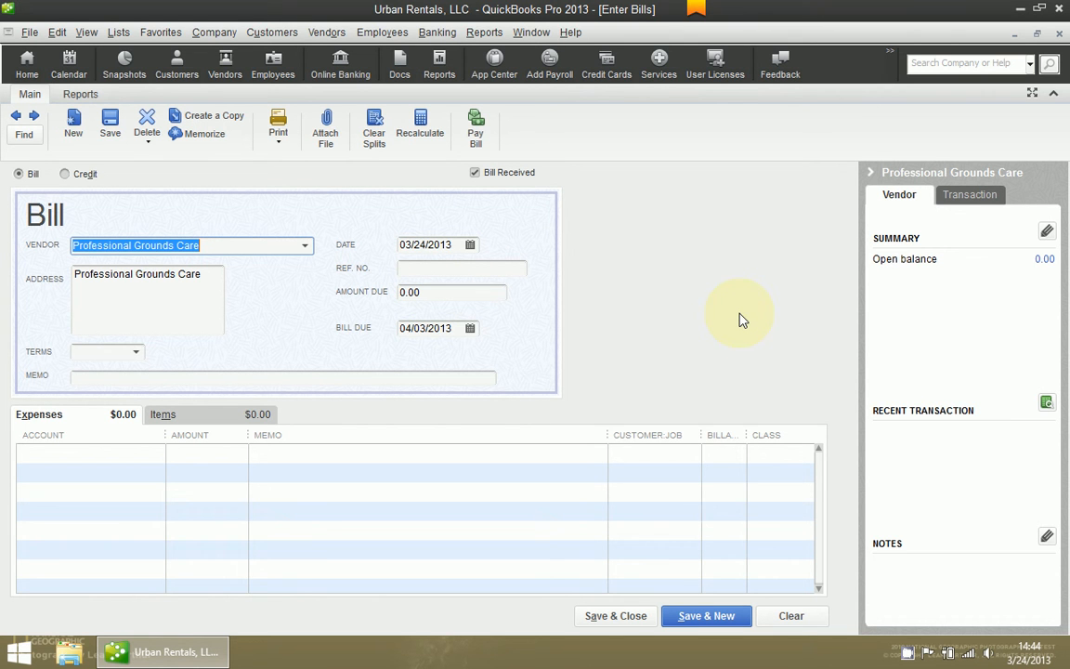
pyautogui.press('Tab')
pyautogui.press('Tab')
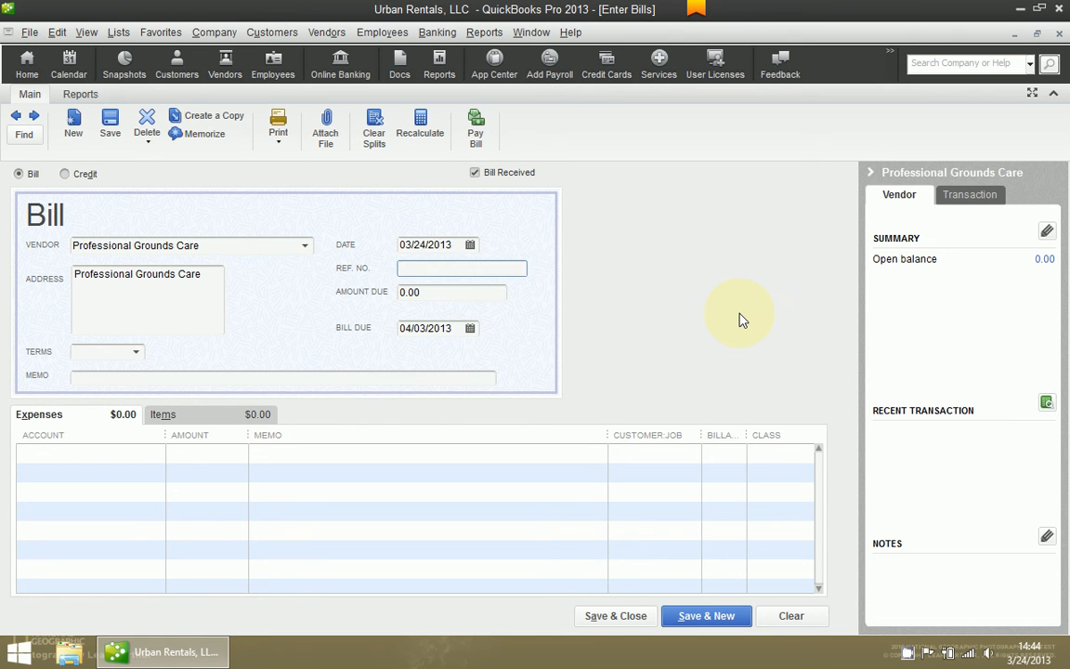
pyautogui.hotkey('shift', 'Tab')
pyautogui.hotkey('shift', 'Tab')
pyautogui.press('Tab')
pyautogui.press('Tab')
pyautogui.hotkey('shift', 'Tab')
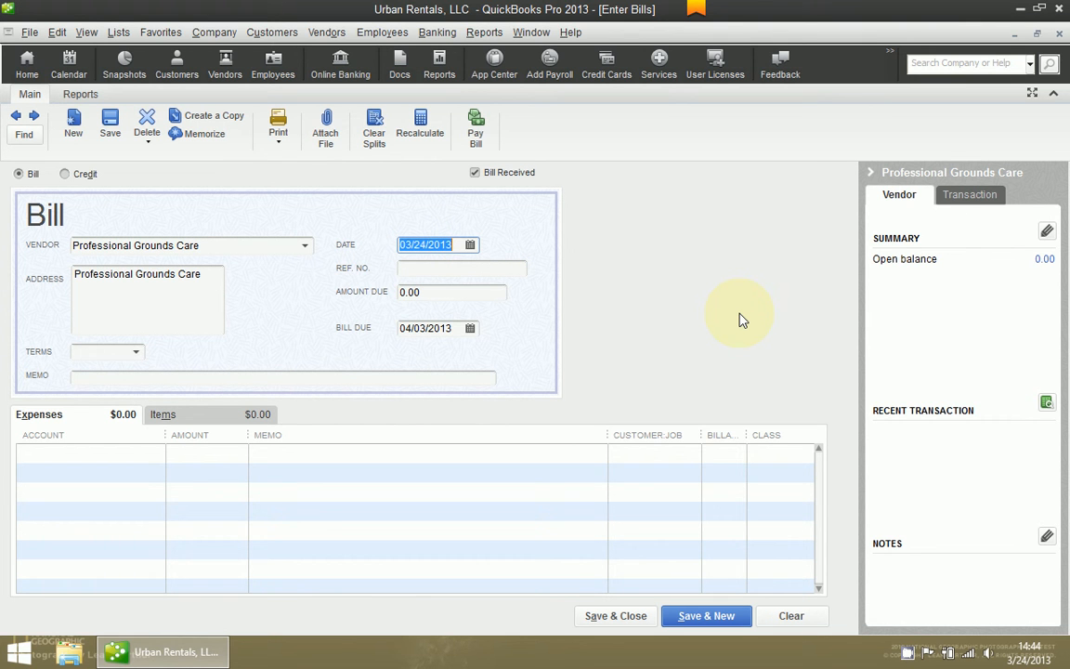
pyautogui.press('Tab')
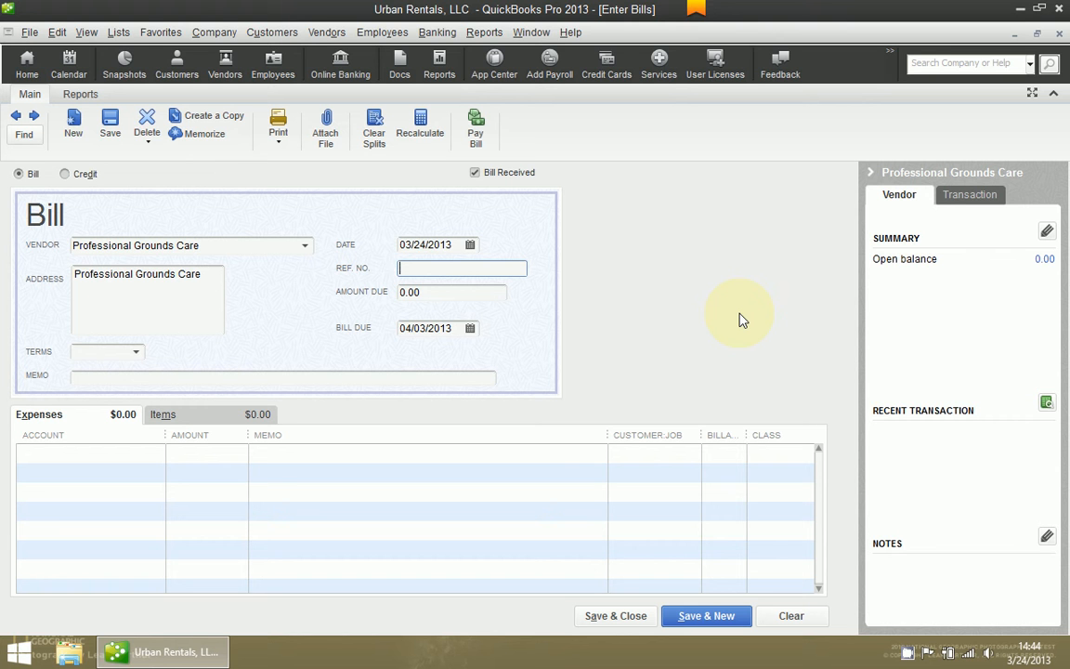
# - Enter 1154 as the bill's reference number and 375.00 as the amount due
pyautogui.write('1154')
pyautogui.press('Tab')
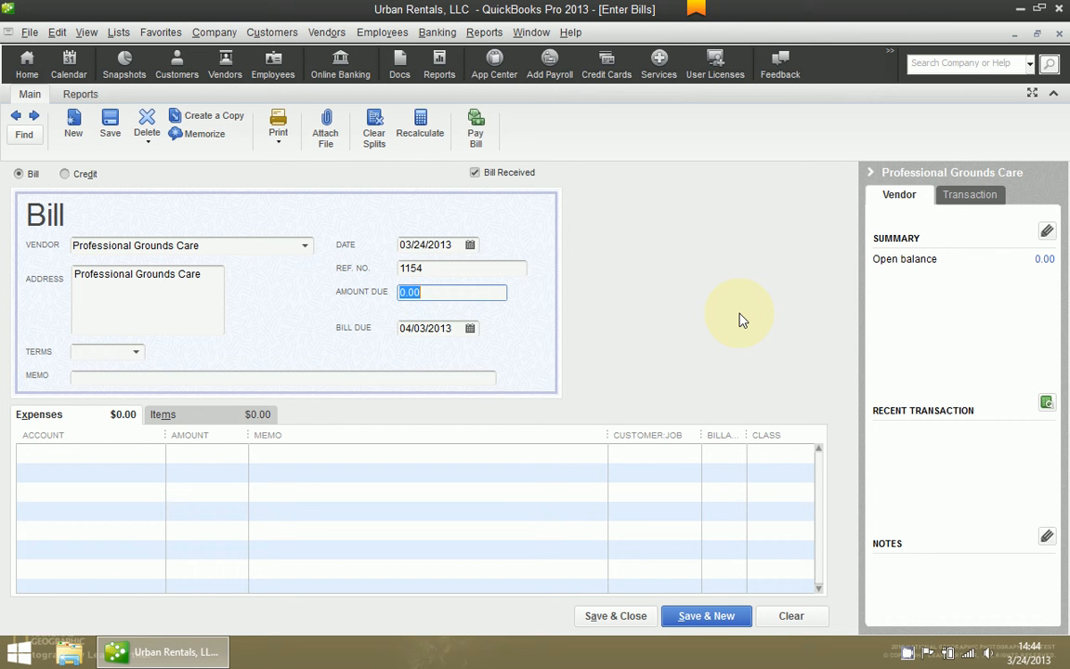
pyautogui.write('375')
pyautogui.press('Tab')
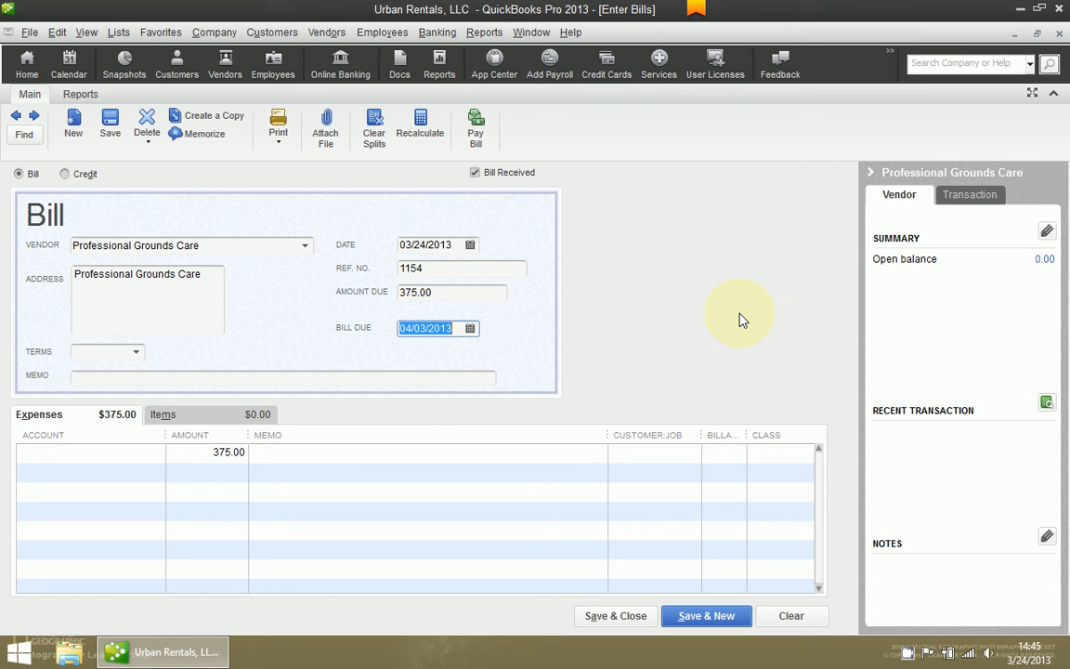
# - Set the bill's due date to 04/30/2013
pyautogui.write('4/30')
pyautogui.press('Tab')
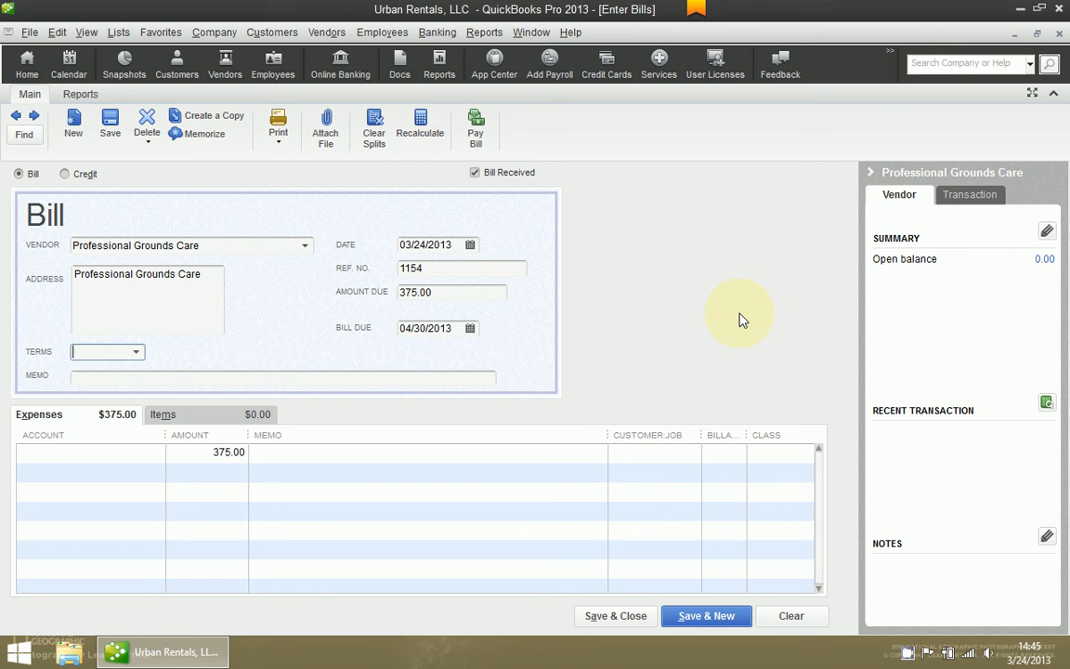
pyautogui.hotkey('shift', 'Tab')
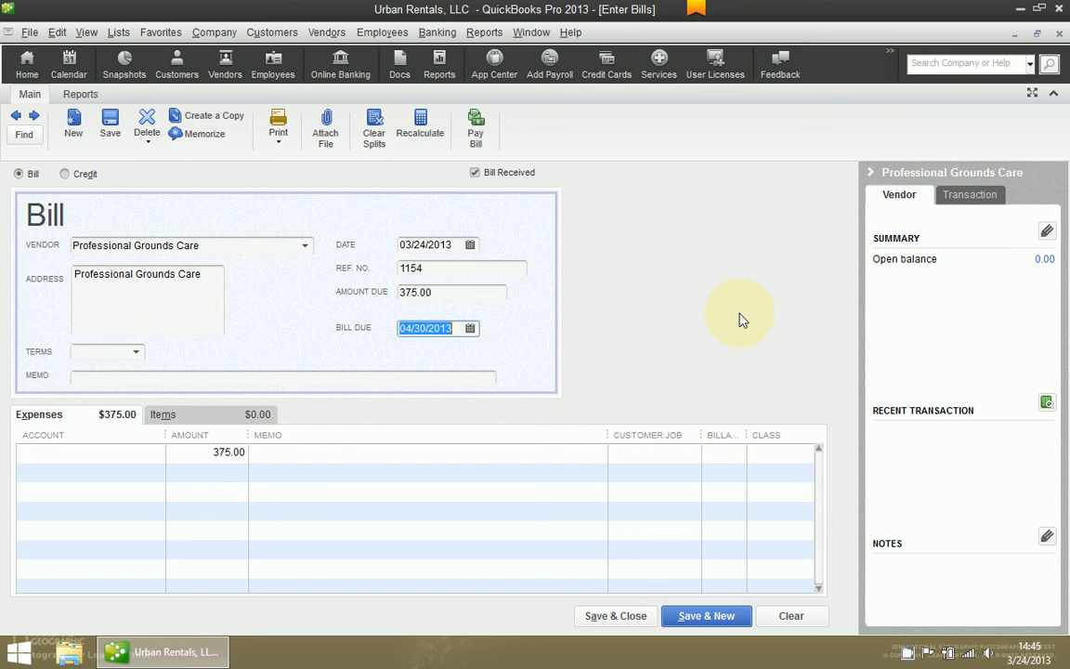
pyautogui.write('4/13')
pyautogui.press('BackSpace')
pyautogui.press('BackSpace')
pyautogui.write('30/2013')
pyautogui.hotkey('shift', 'Tab')
pyautogui.press('Tab')
pyautogui.write('4/3')
pyautogui.press('Tab')
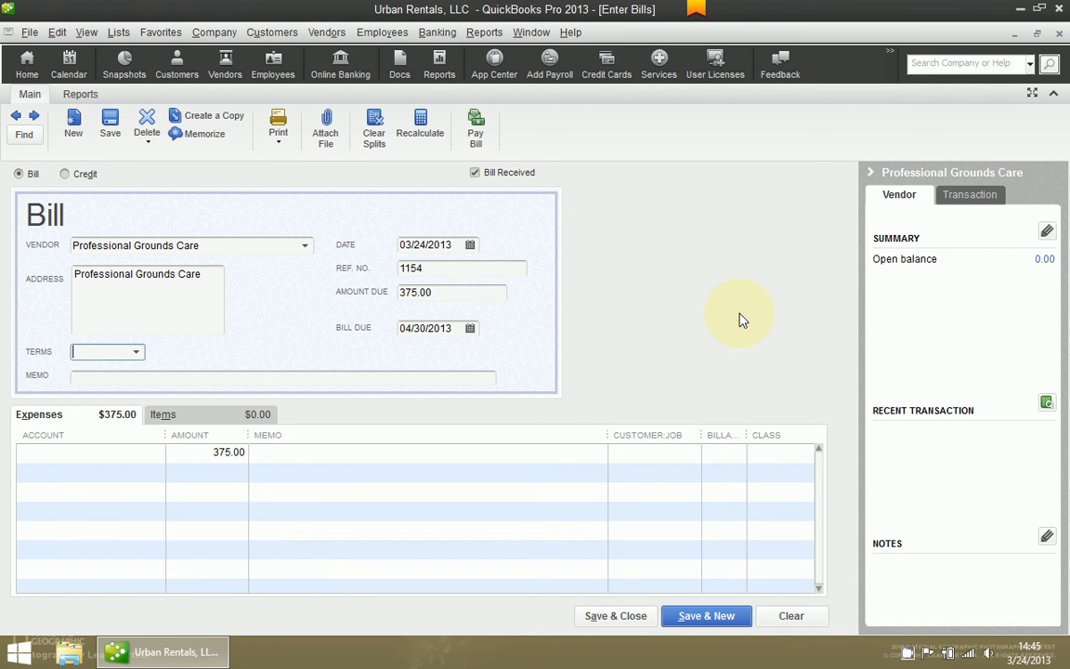
# - Try the payment terms Net 15, Net 30 and Net 60 on the bill, one after another
pyautogui.hotkey('alt', 'Down')
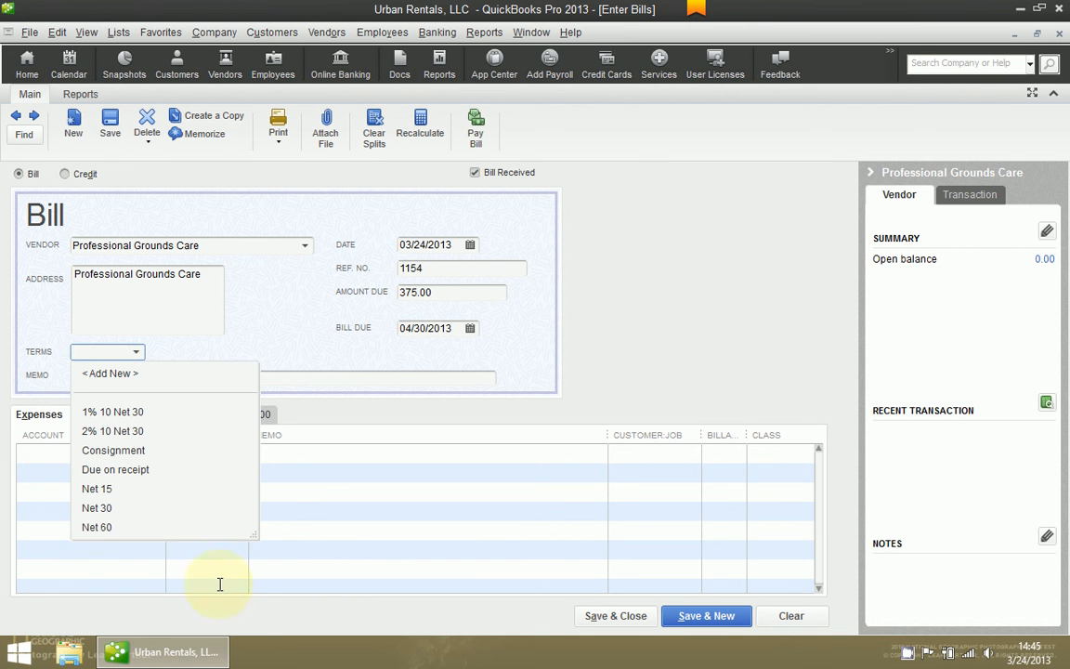
pyautogui.click(118, 491)
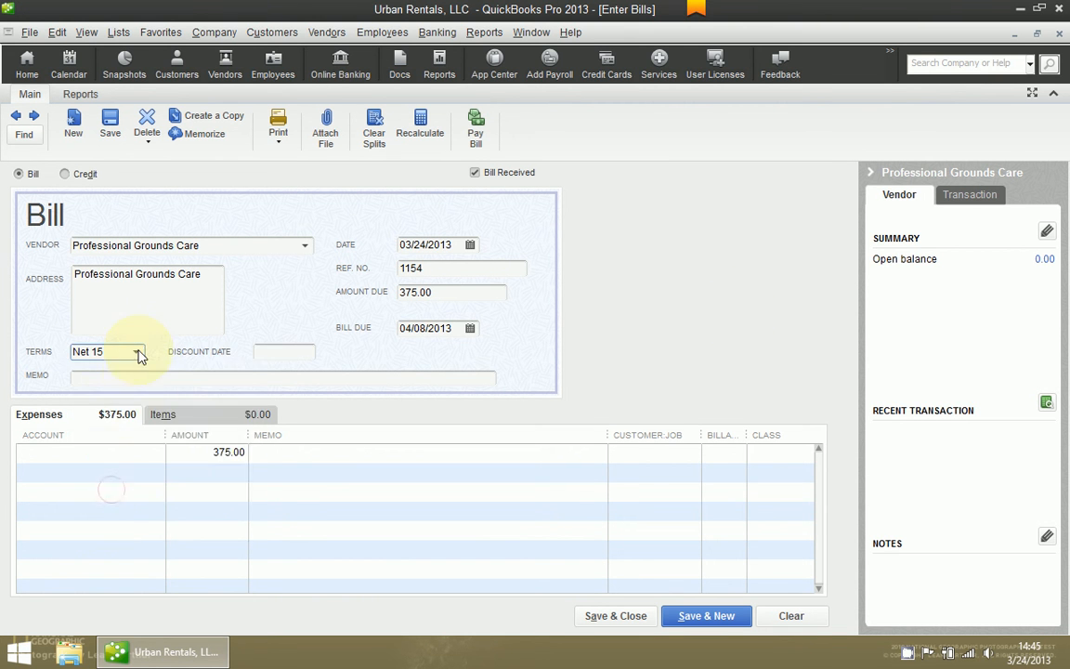
pyautogui.click(136, 351)
pyautogui.click(104, 508)
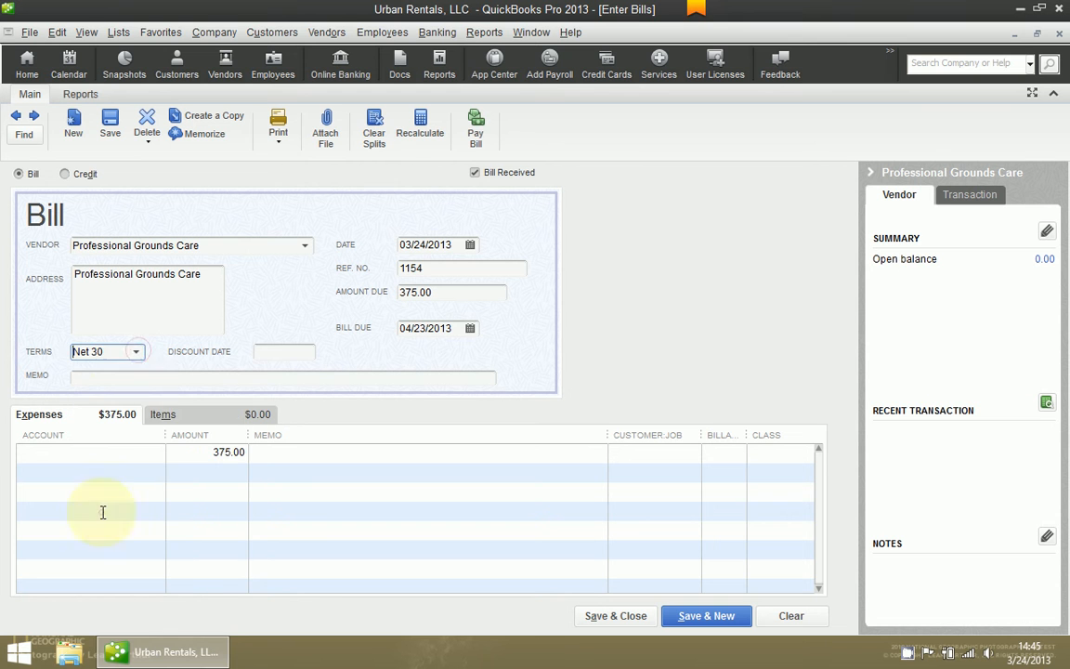
pyautogui.click(135, 353)
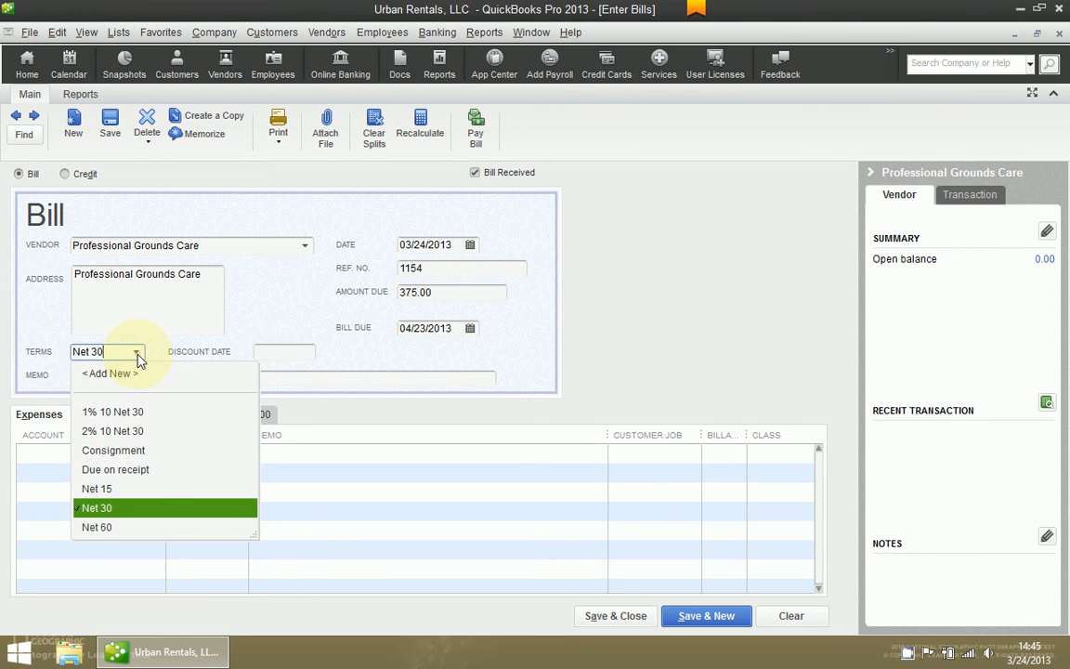
pyautogui.click(92, 526)
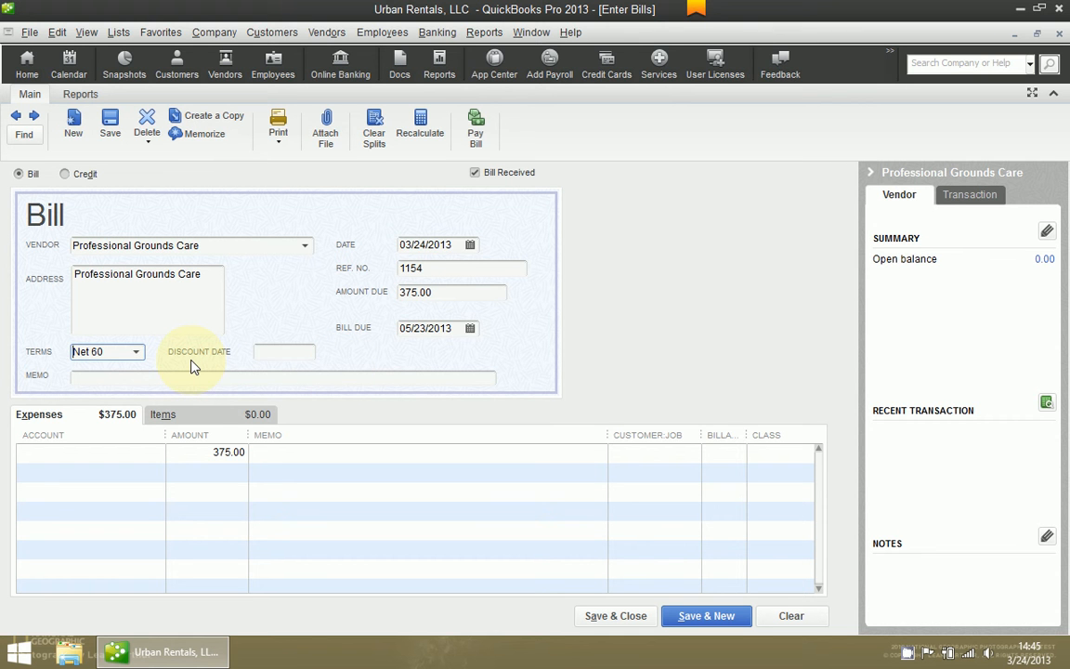
# - Clear the payment terms and set the bill's due date back to 04/30/2013
pyautogui.press('Tab')
pyautogui.hotkey('shift', 'Tab')
pyautogui.press('BackSpace')
pyautogui.press('Tab')
pyautogui.write('04/30')
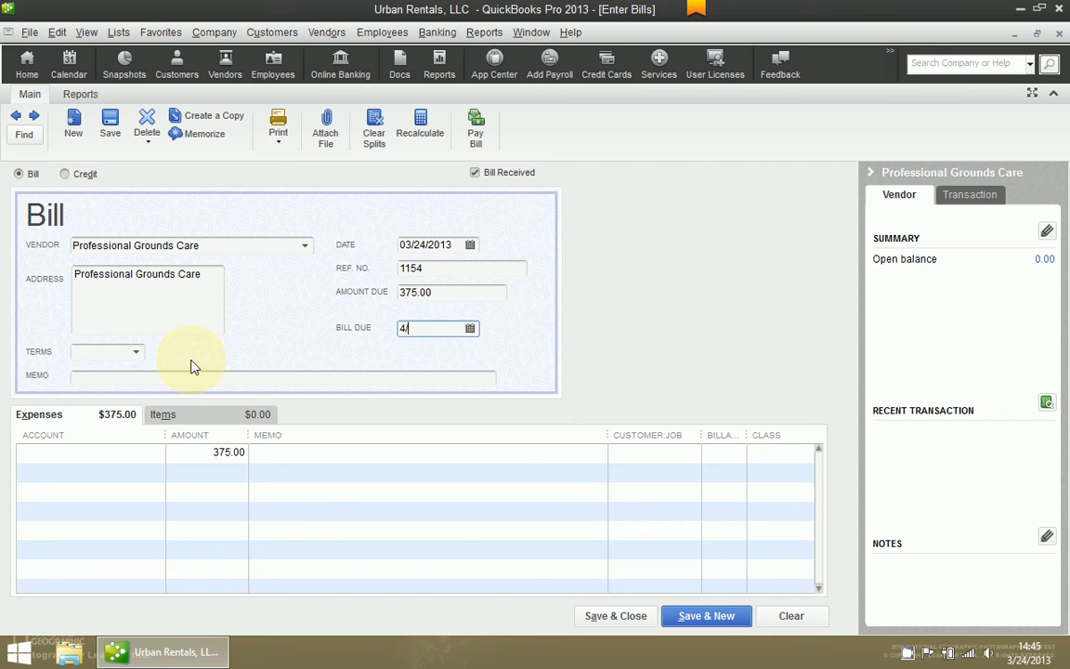
pyautogui.hotkey('shift', 'Tab')
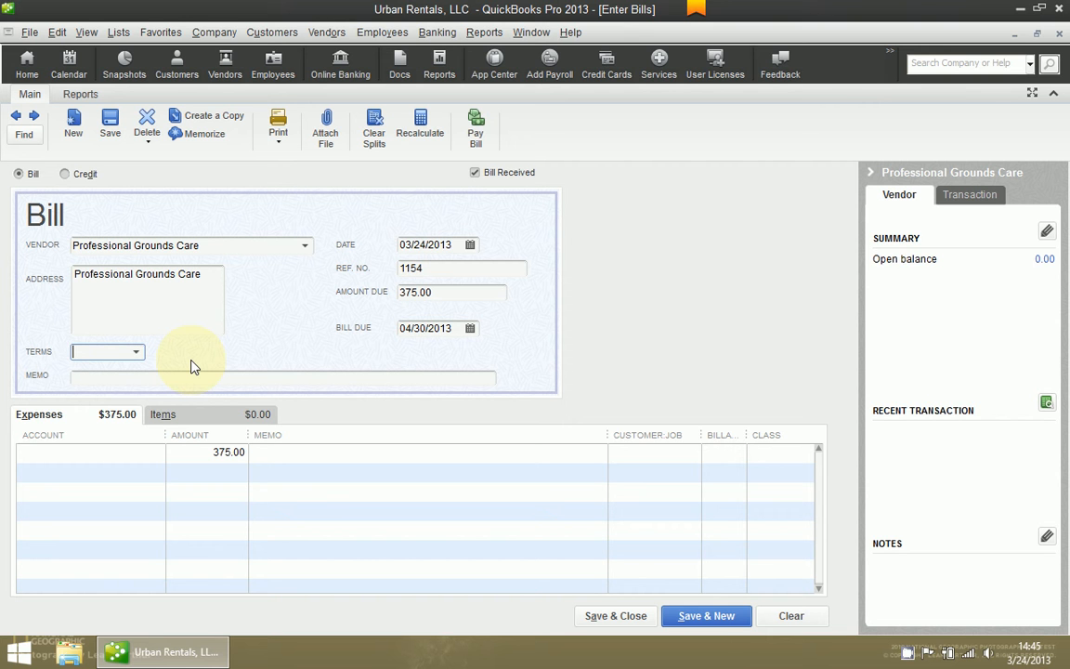
# - Assign the bill's first expense line to account 802 · Professional Fees, leaving the memo empty
pyautogui.press('Tab')
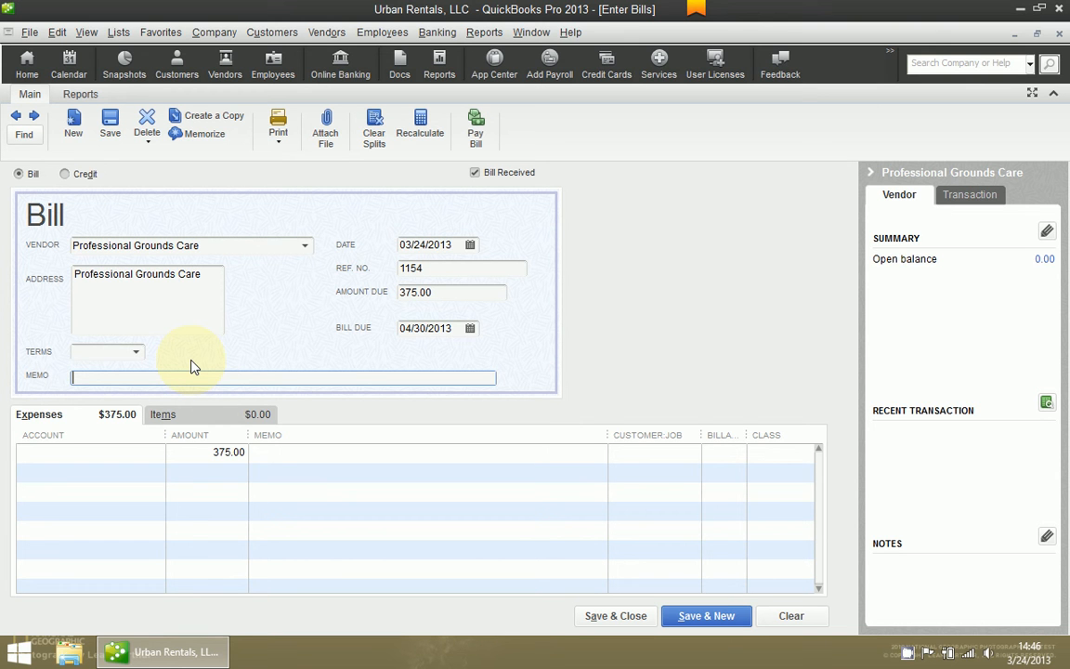
pyautogui.press('Tab')
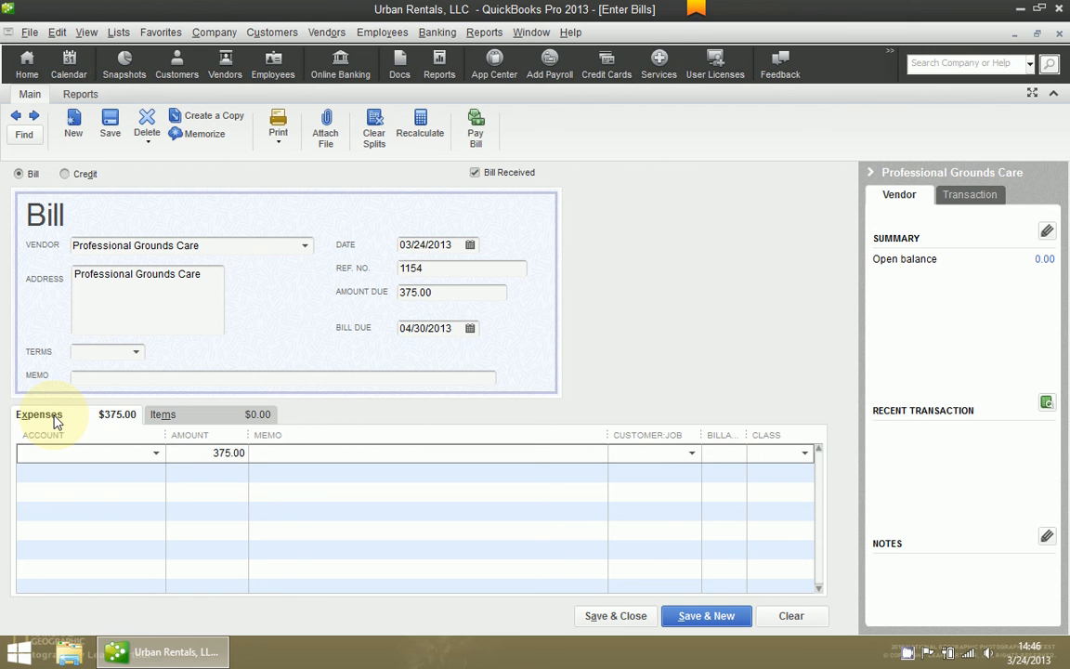
pyautogui.click(171, 415)
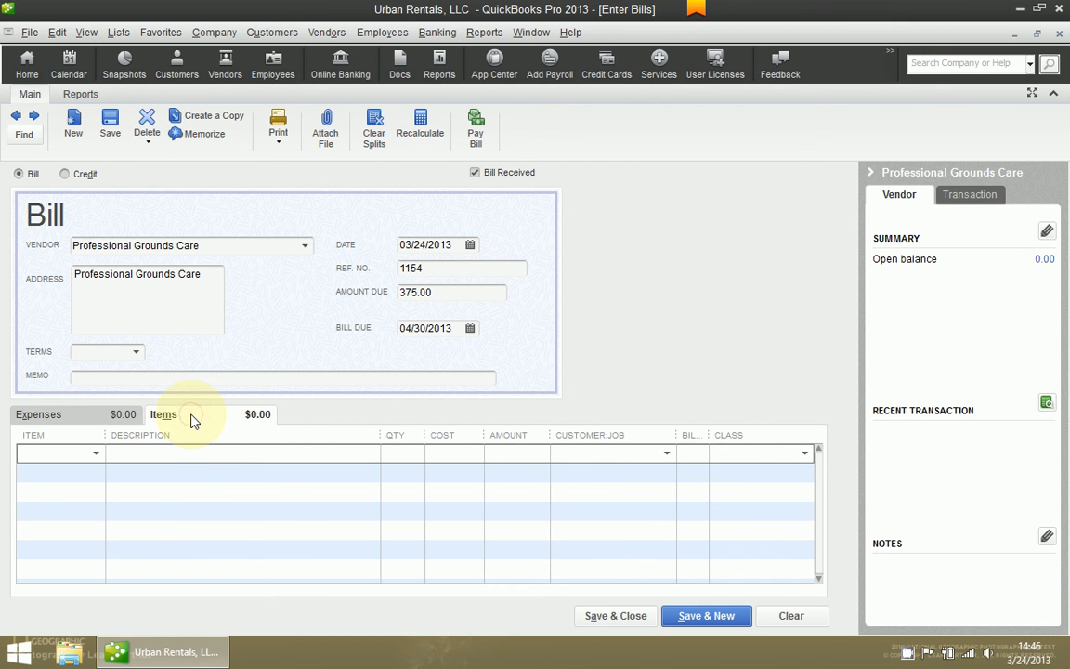
pyautogui.click(49, 414)
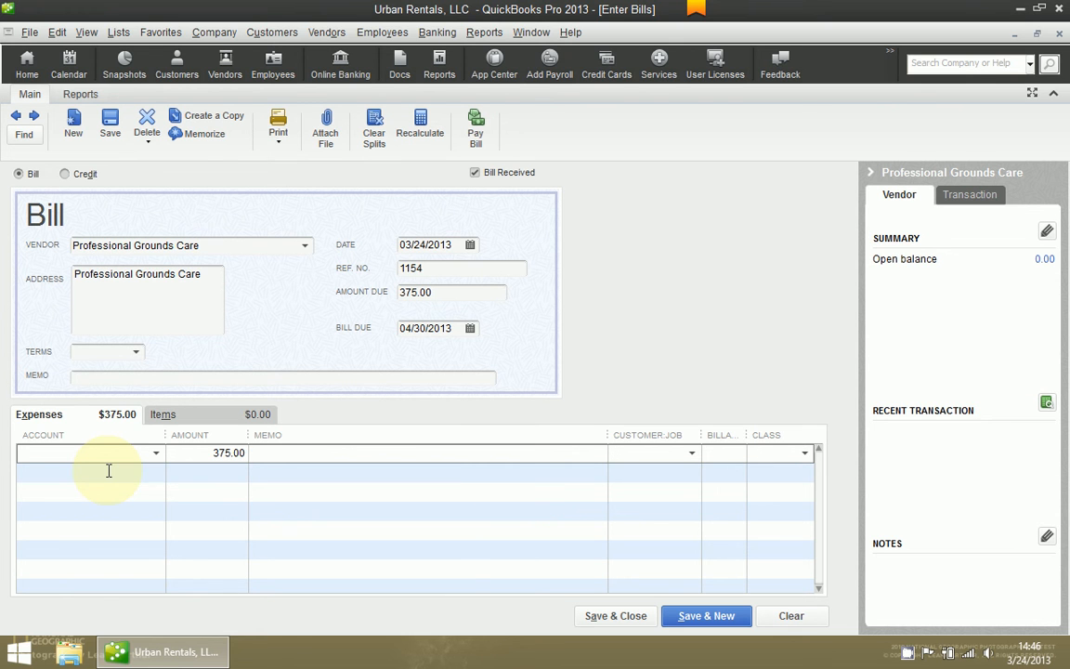
pyautogui.write('802 · Professional Fees')
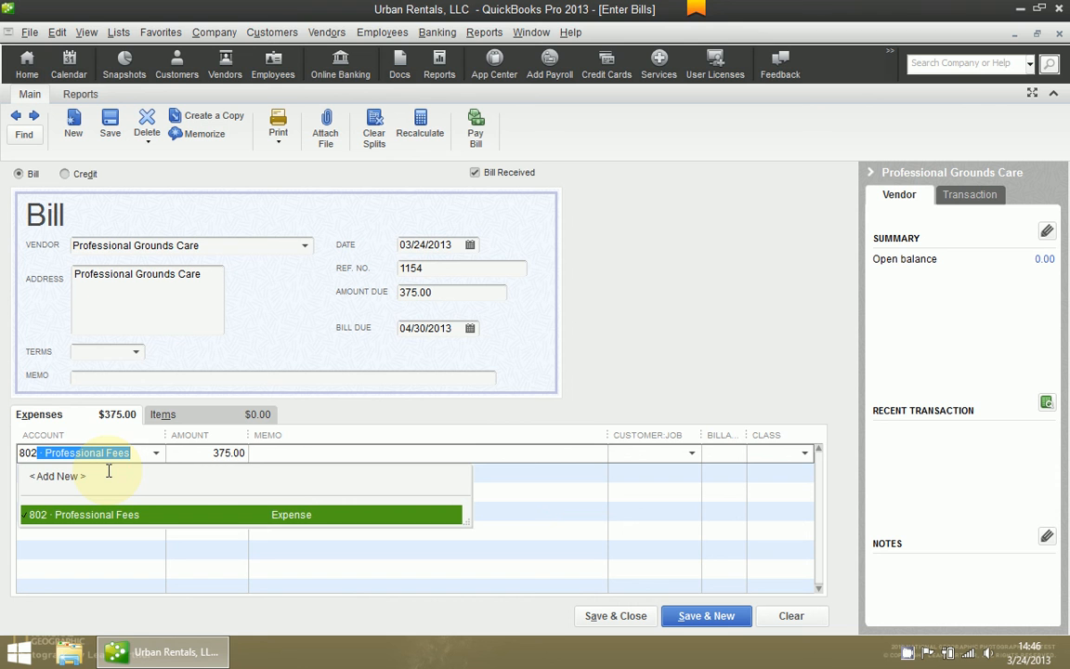
pyautogui.press('Tab')
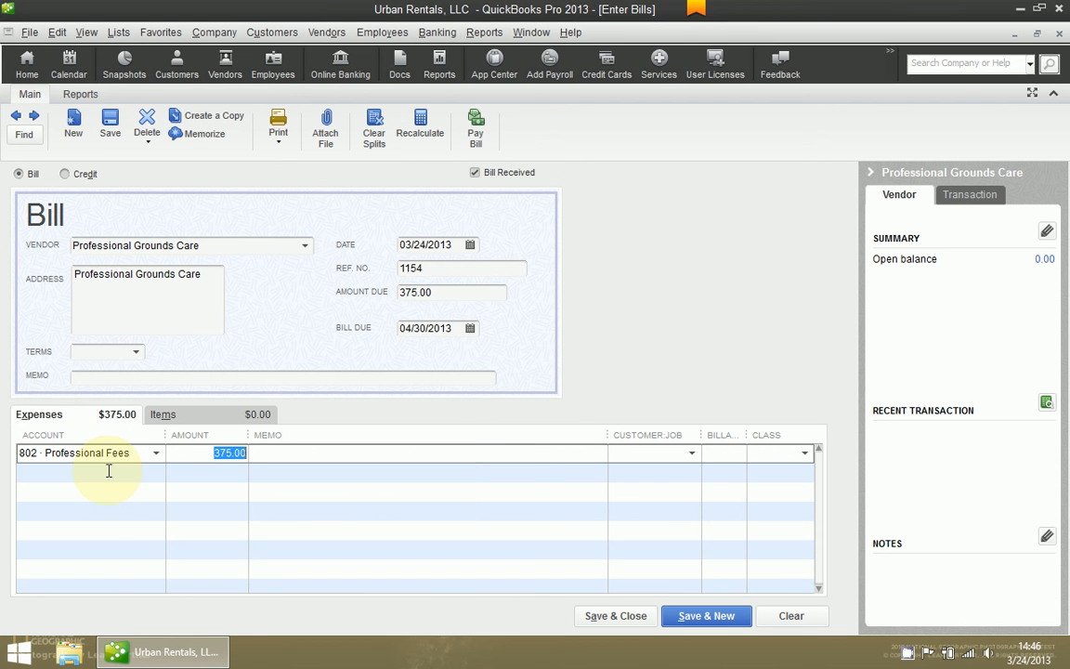
pyautogui.hotkey('shift', 'Tab')
pyautogui.hotkey('shift', 'Right')
pyautogui.hotkey('shift', 'Right')
pyautogui.hotkey('shift', 'Right')
pyautogui.hotkey('shift', 'Right')
pyautogui.hotkey('shift', 'Right')
pyautogui.hotkey('shift', 'Right')
pyautogui.hotkey('shift', 'Right')
pyautogui.hotkey('shift', 'Right')
pyautogui.hotkey('shift', 'Right')
pyautogui.hotkey('shift', 'Right')
pyautogui.hotkey('shift', 'Right')
pyautogui.hotkey('shift', 'Right')
pyautogui.hotkey('shift', 'Right')
pyautogui.hotkey('shift', 'Right')
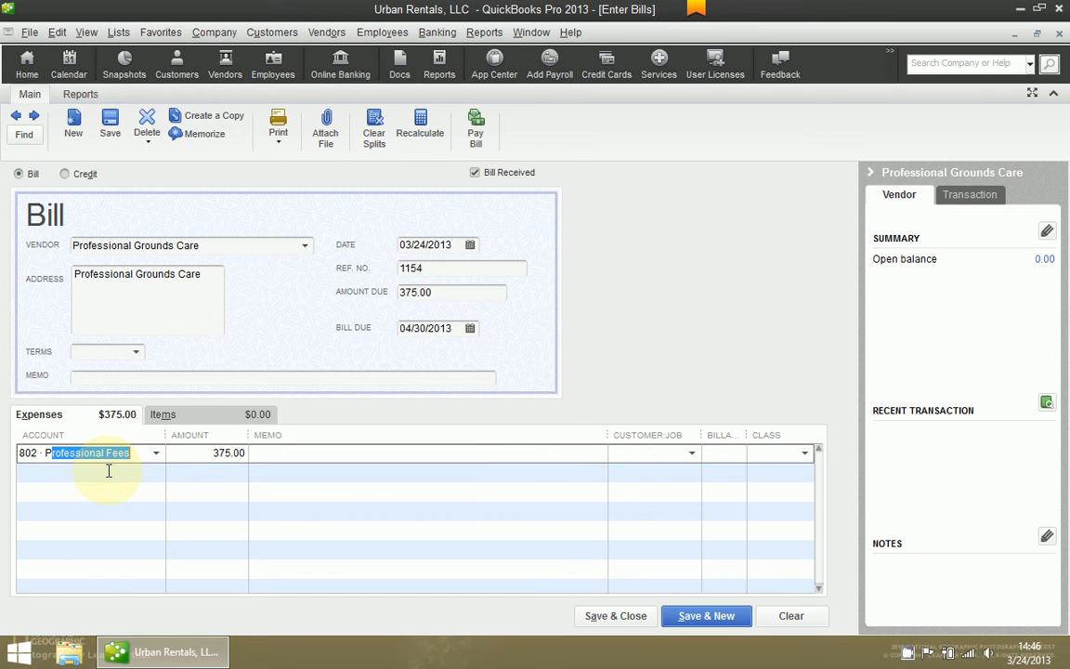
pyautogui.press('Tab')
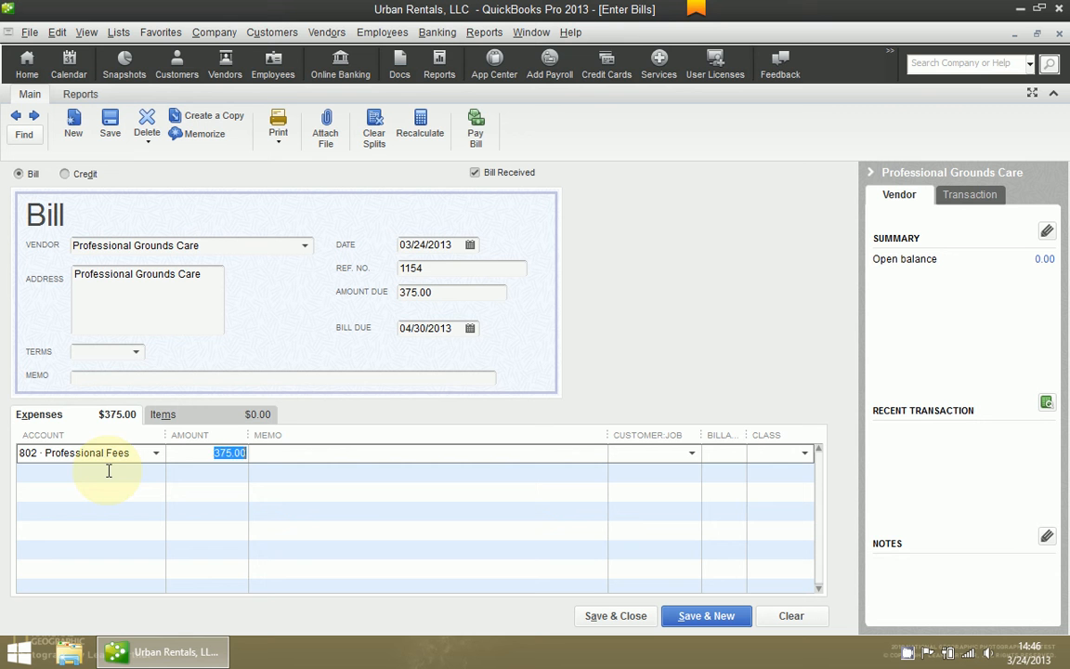
pyautogui.hotkey('shift', 'Tab')
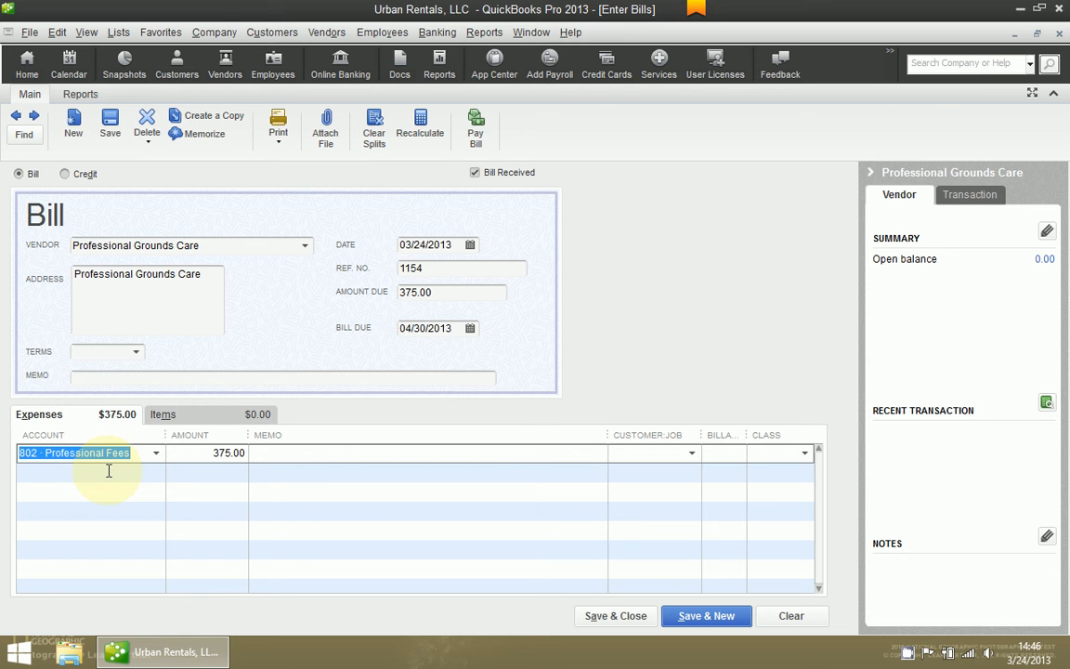
# - Look through the account choices for the first expense line and re-enter the account by its number, 802
pyautogui.click(155, 454)
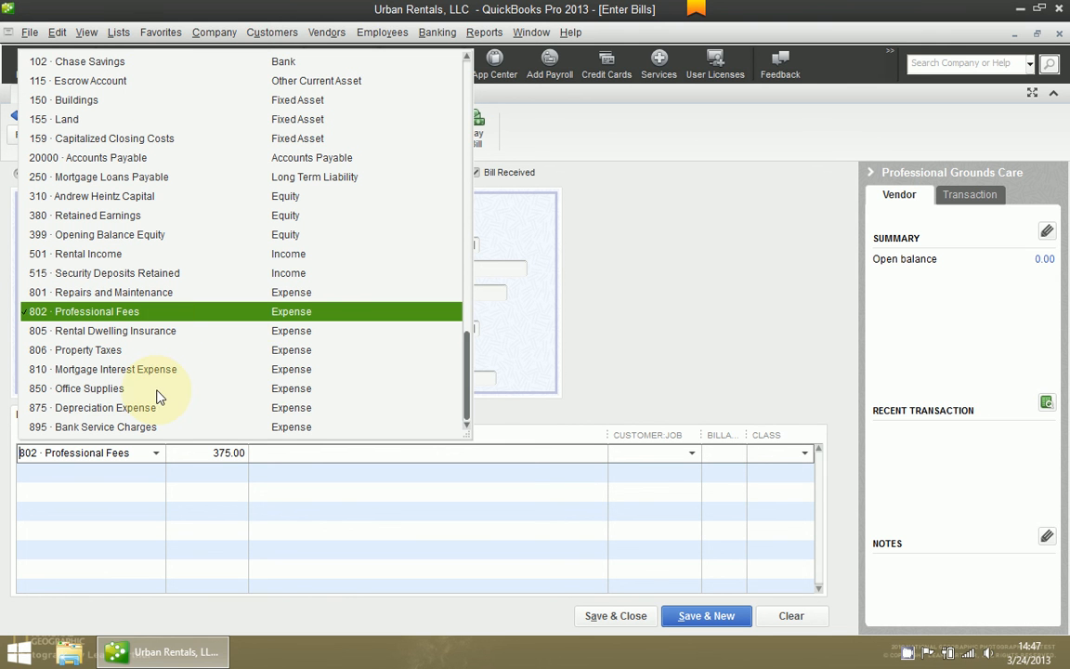
pyautogui.moveTo(470, 391); pyautogui.dragTo(441, 359)
pyautogui.click(124, 453)
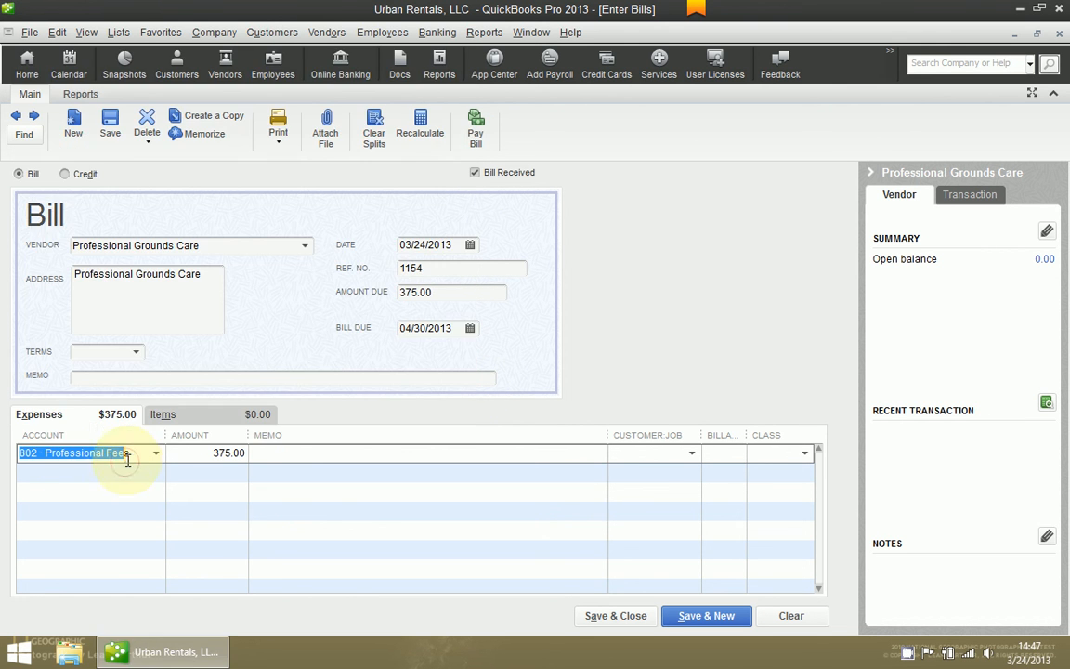
pyautogui.press('Delete')
pyautogui.write('802')
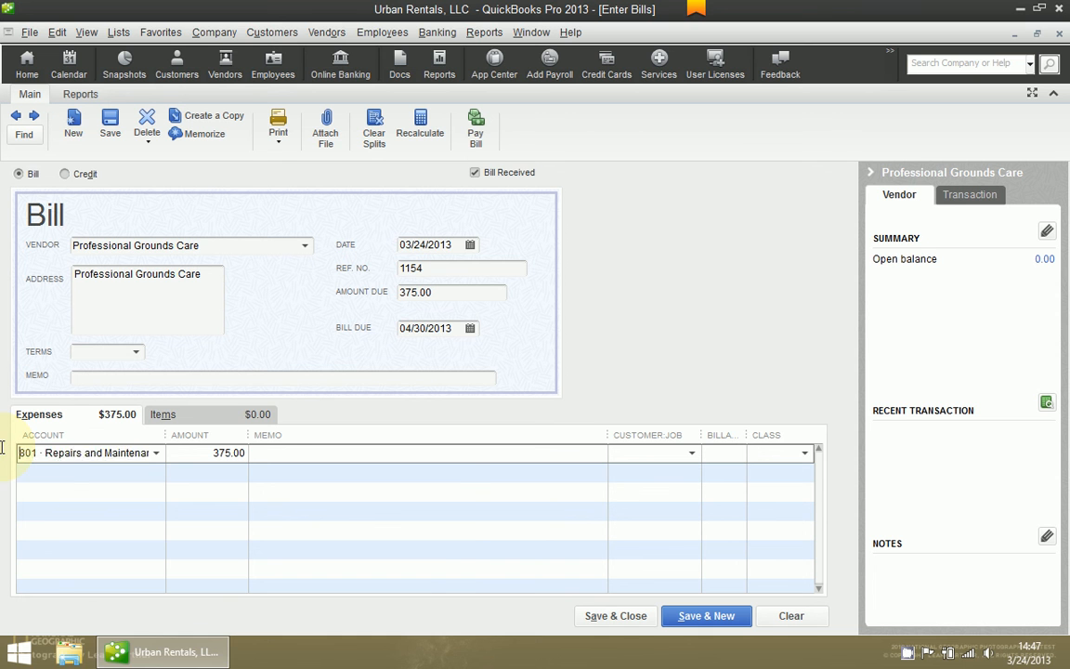
pyautogui.press('Tab')
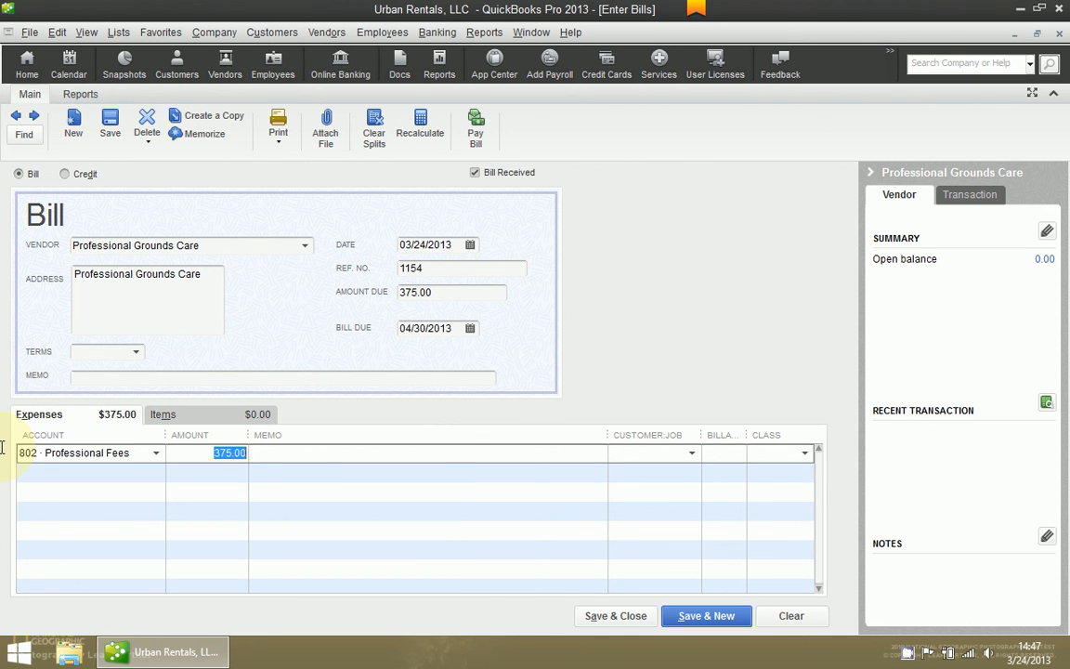
# - Enter the memo "February landscaping at the main office." on the first expense line, leaving customer:job and class empty
pyautogui.press('Tab')
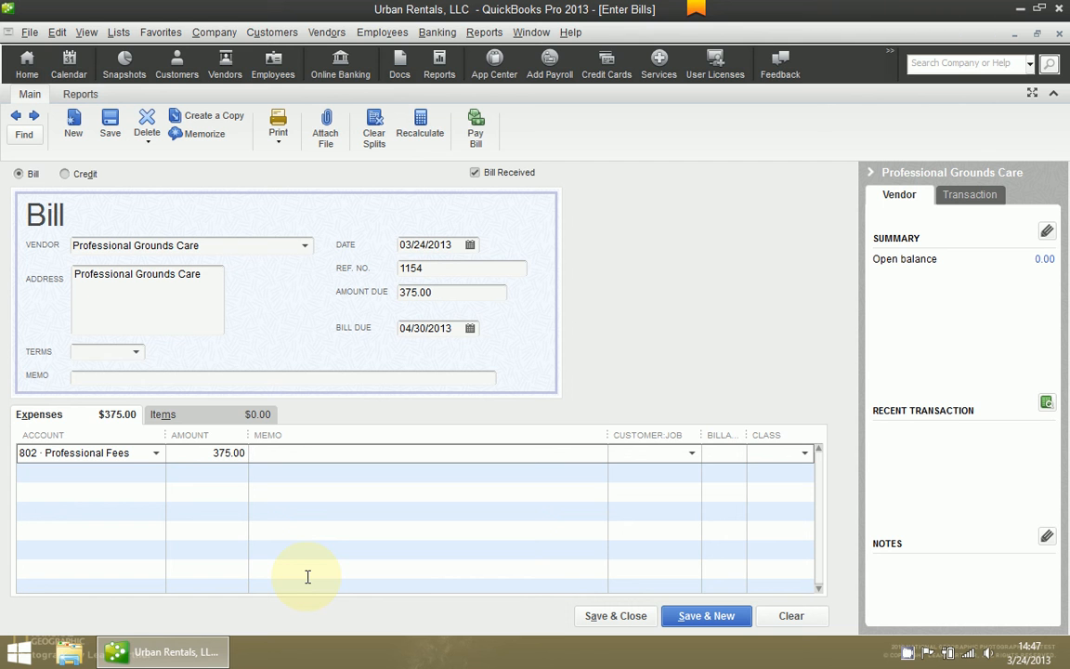
pyautogui.write('February landscaping at the ma')
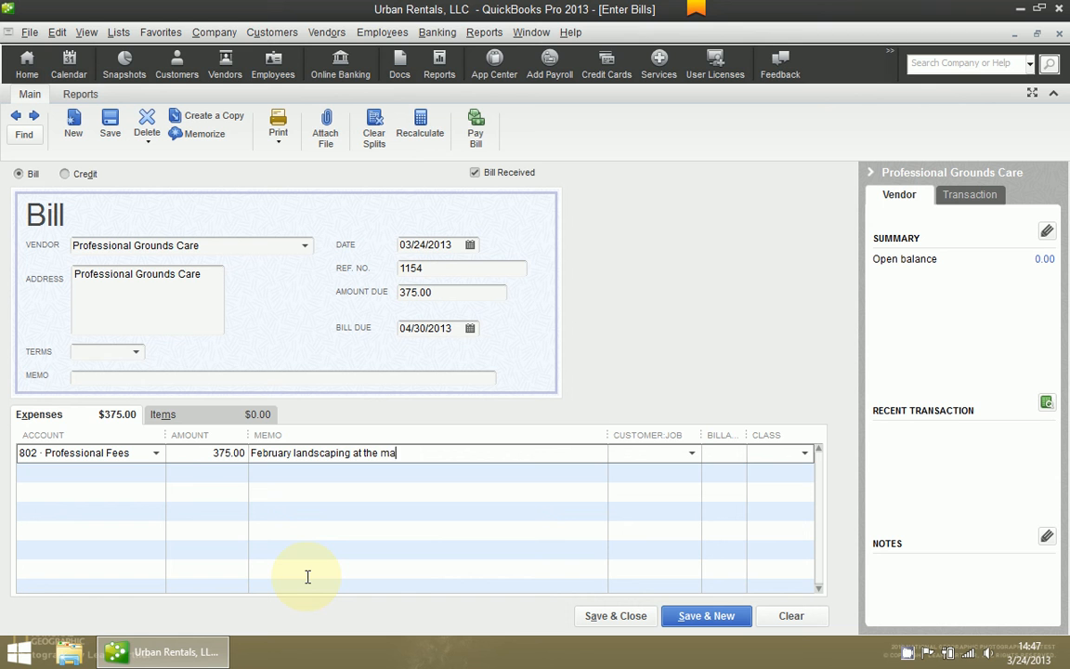
pyautogui.write('in office.')
pyautogui.press('Tab')
pyautogui.press('Tab')
pyautogui.press('Tab')
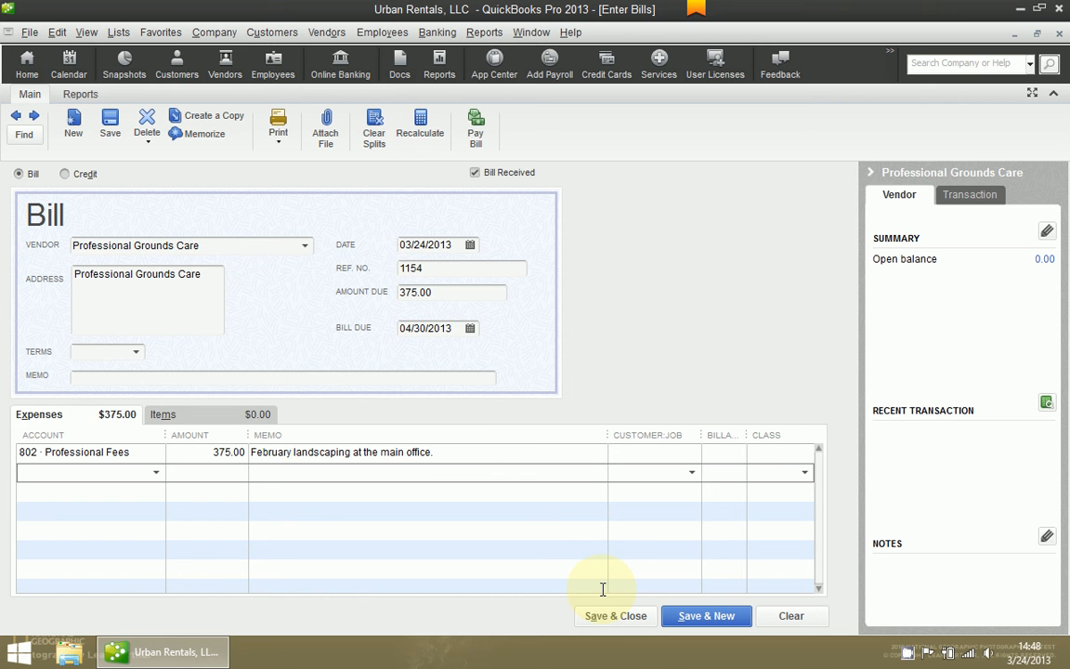
# - Save and close the bill, declining to keep the changed terms for the vendor and saving without an assigned class
pyautogui.hotkey('alt', 'a')
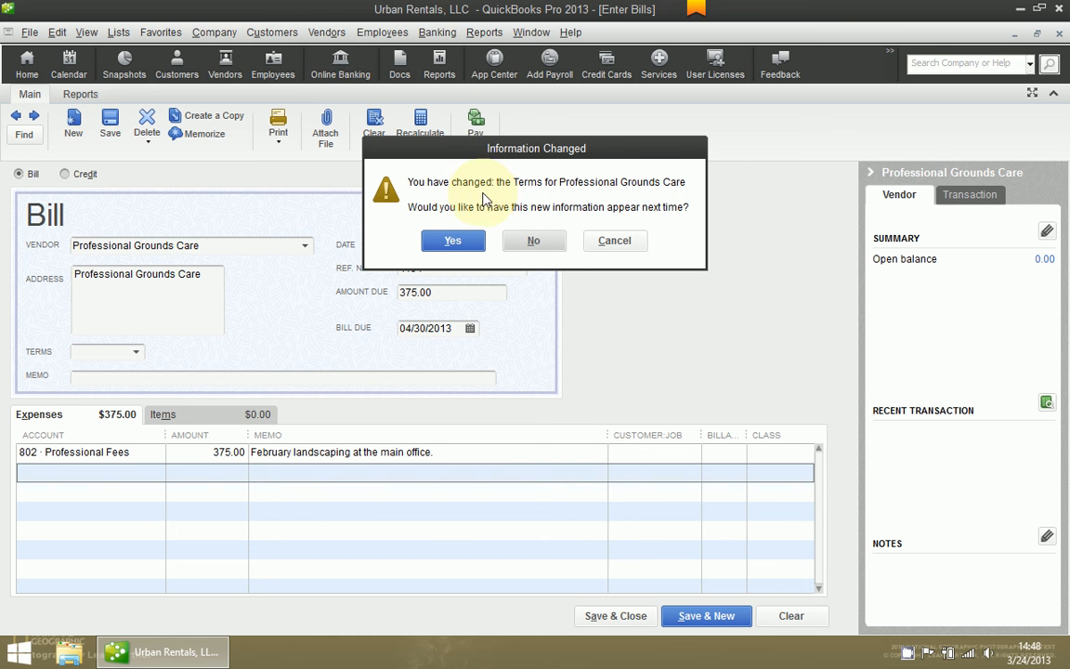
pyautogui.click(548, 238)
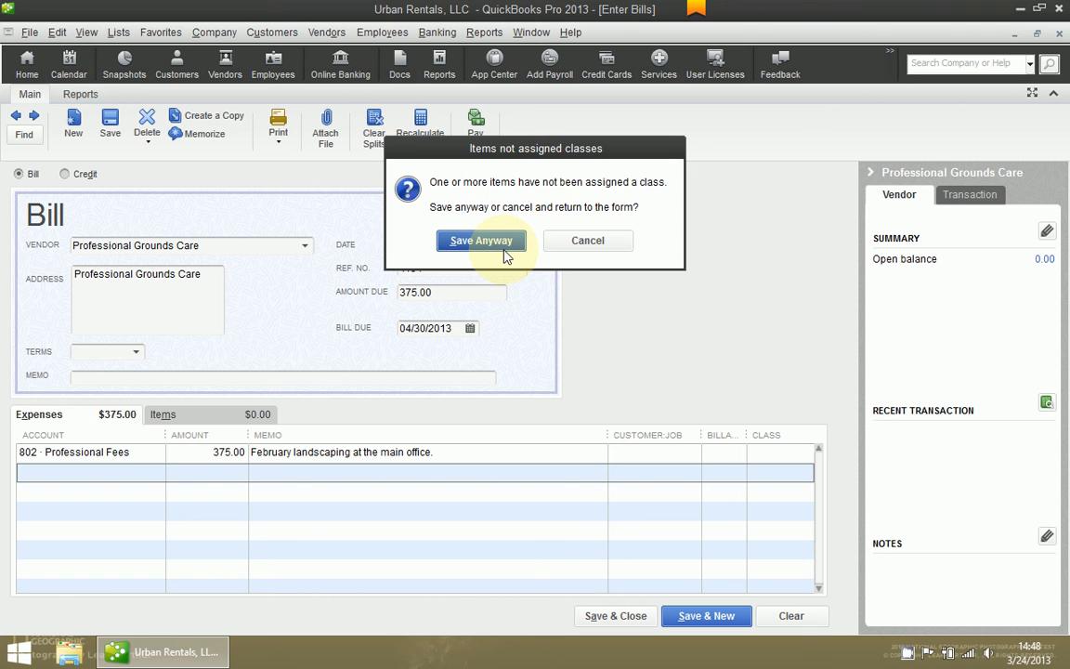
pyautogui.click(506, 251)
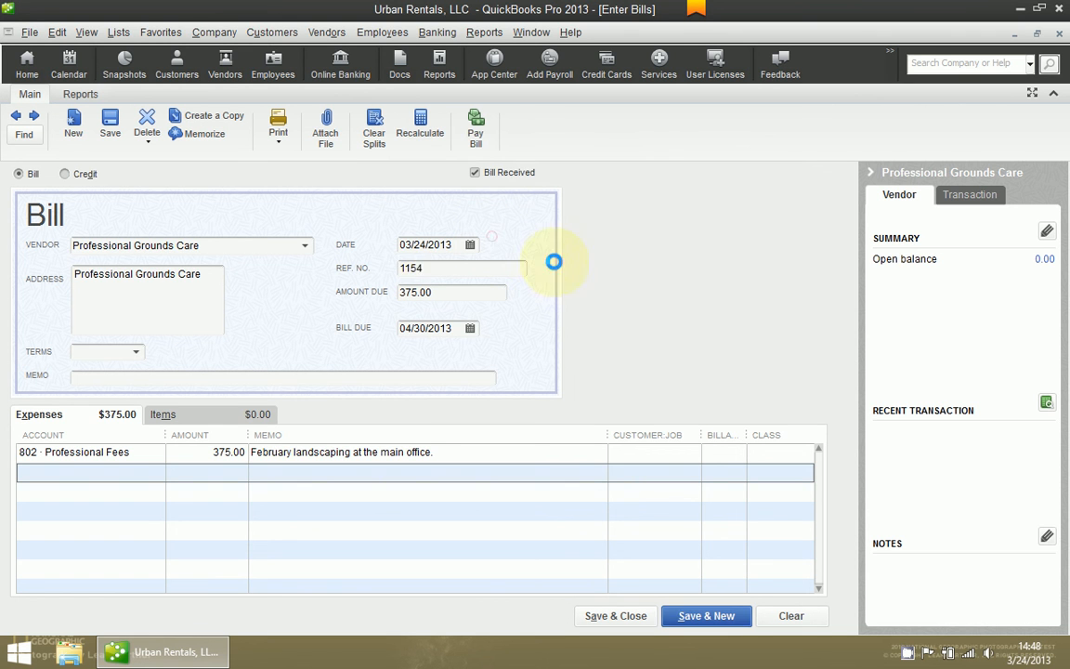